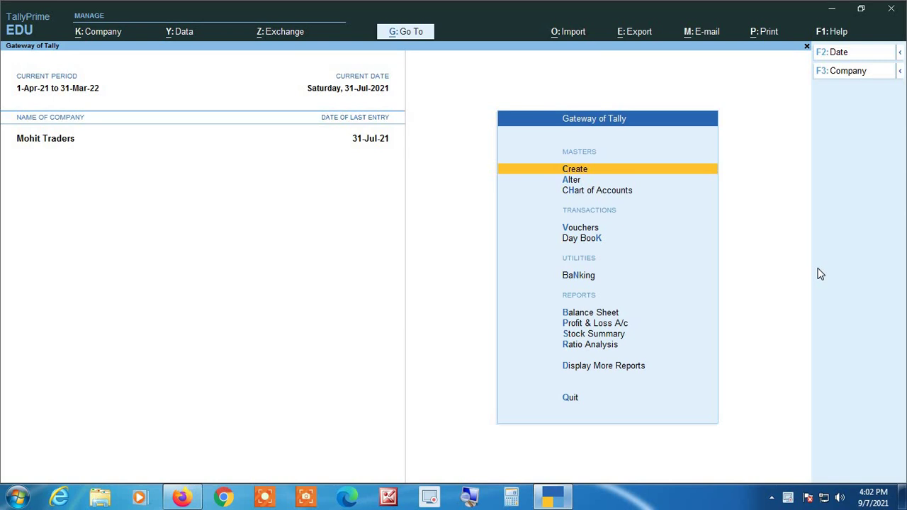
# Step: Start a new sales voucher and set its voucher date to 1-8-2021
pyautogui.press('Down')
pyautogui.press('Down')
pyautogui.press('Down')
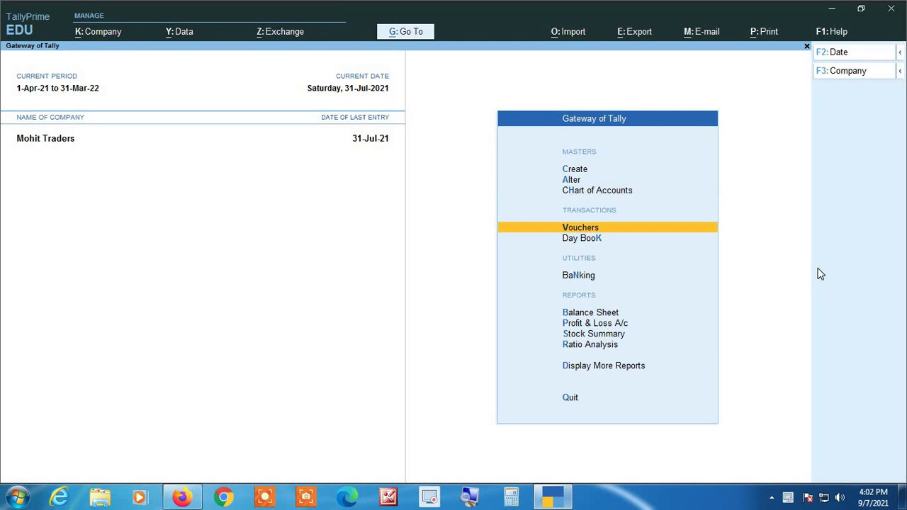
pyautogui.press('Return')
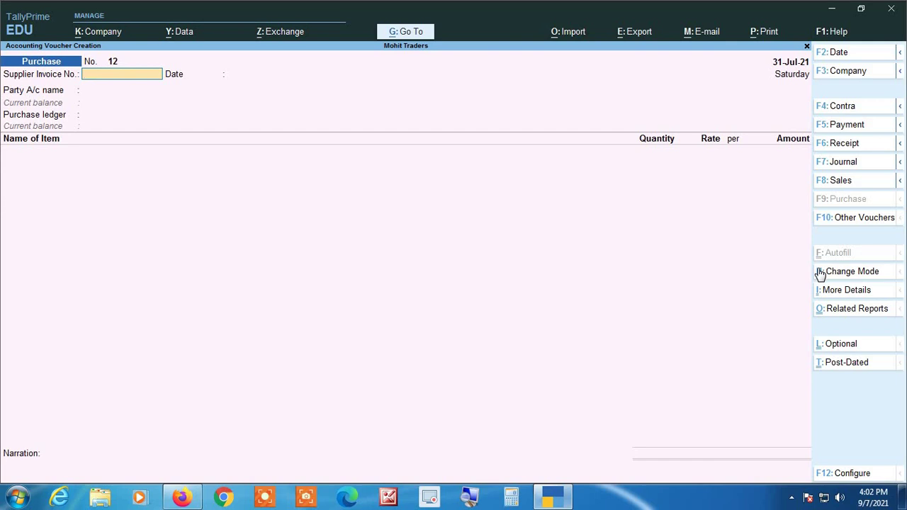
pyautogui.press('F8')
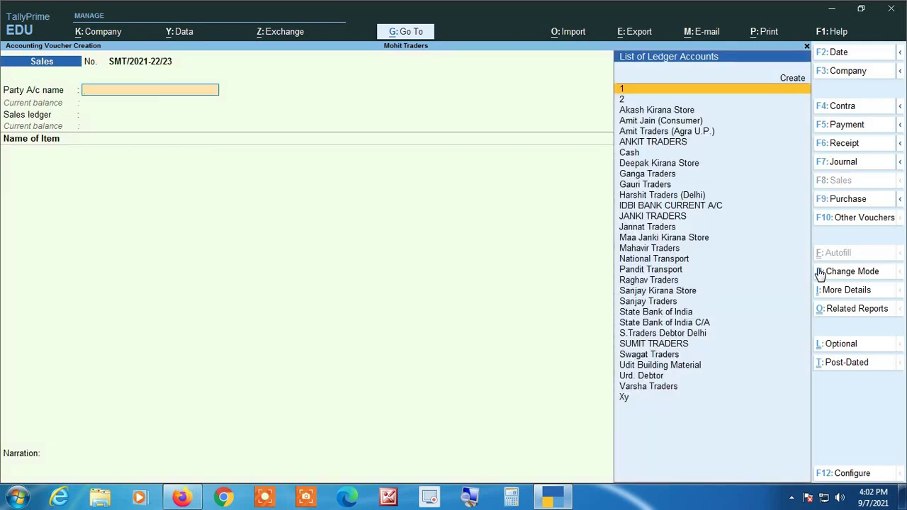
pyautogui.press('F2')
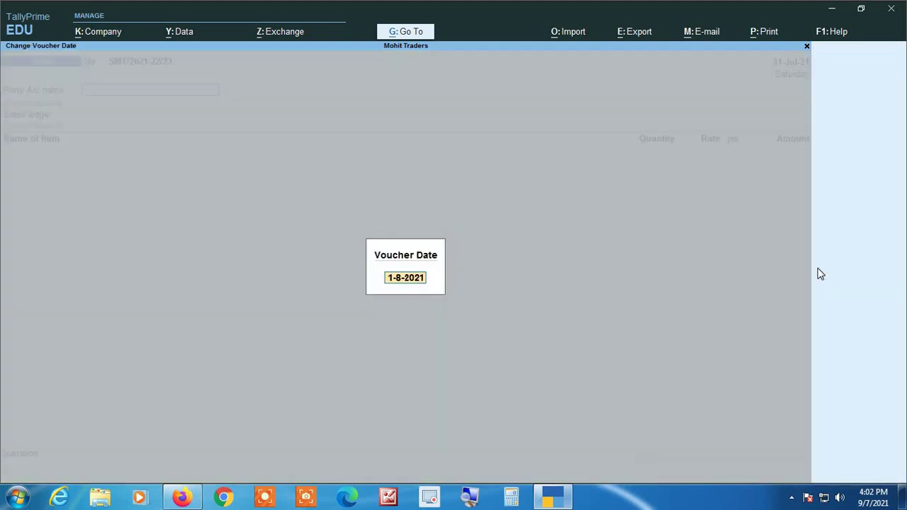
pyautogui.press('Return')
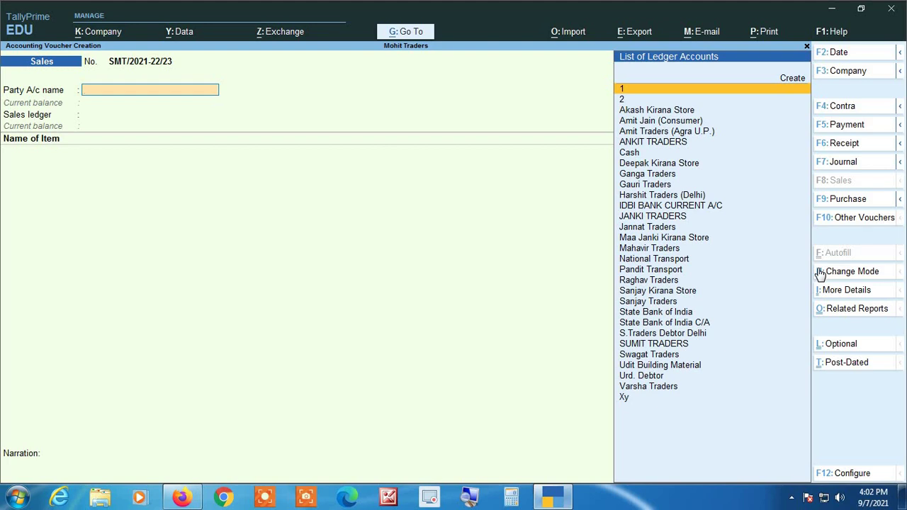
# Step: Choose Sanjay Kirana Store as the party account and SALES as the sales ledger
pyautogui.write('Sanj')
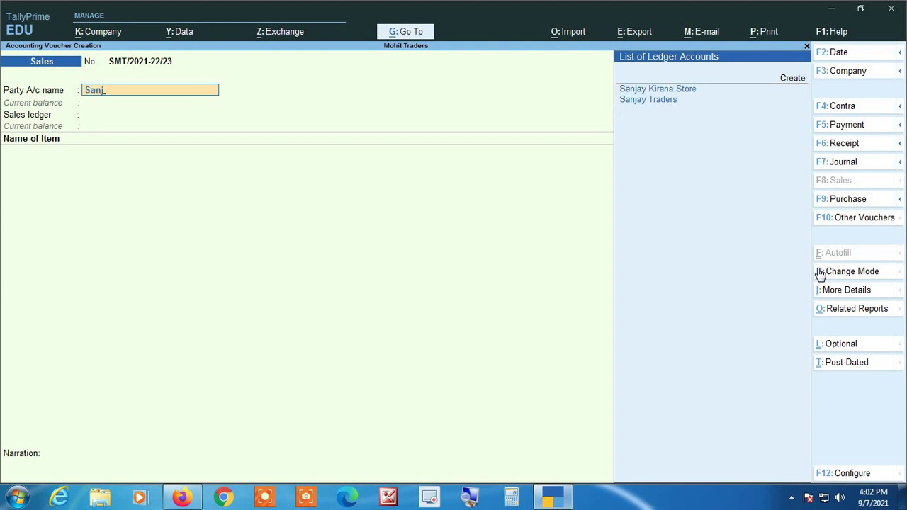
pyautogui.write('ay')
pyautogui.press('Return')
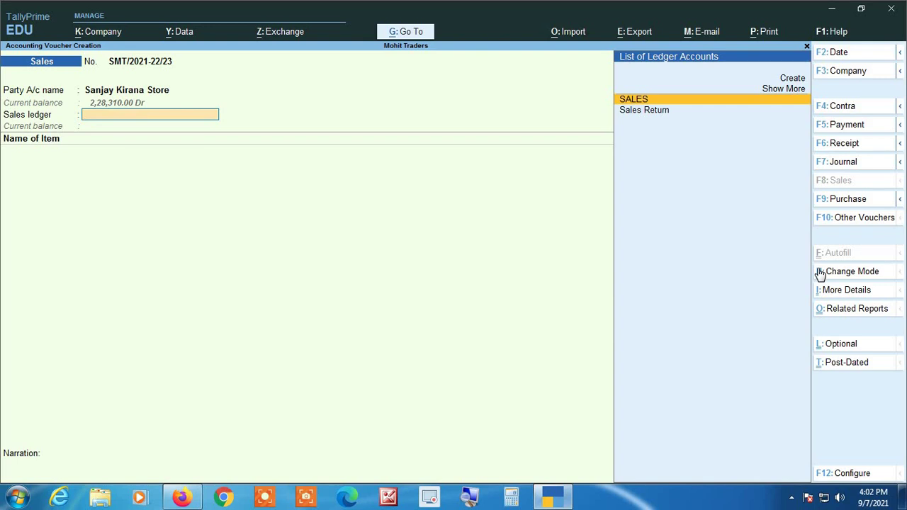
pyautogui.press('Return')
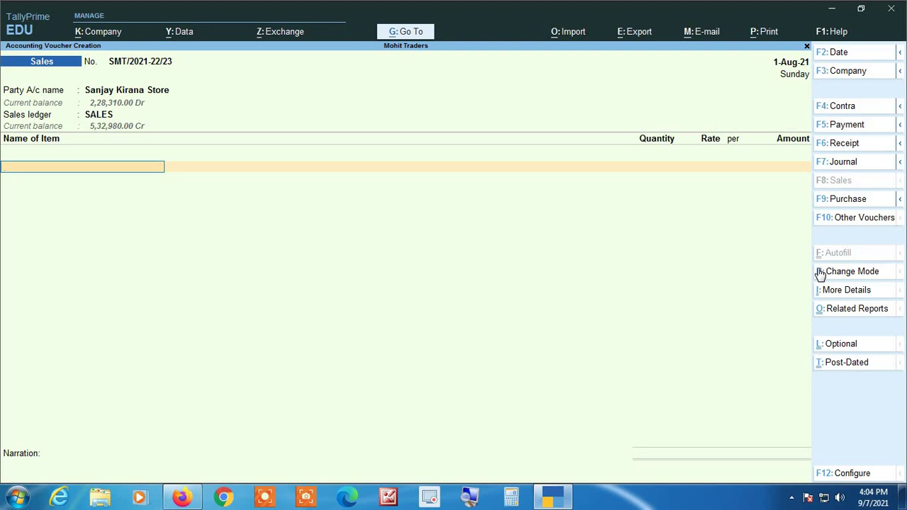
# Step: Enter Almonds as the first stock item of the sales voucher
pyautogui.write('A')
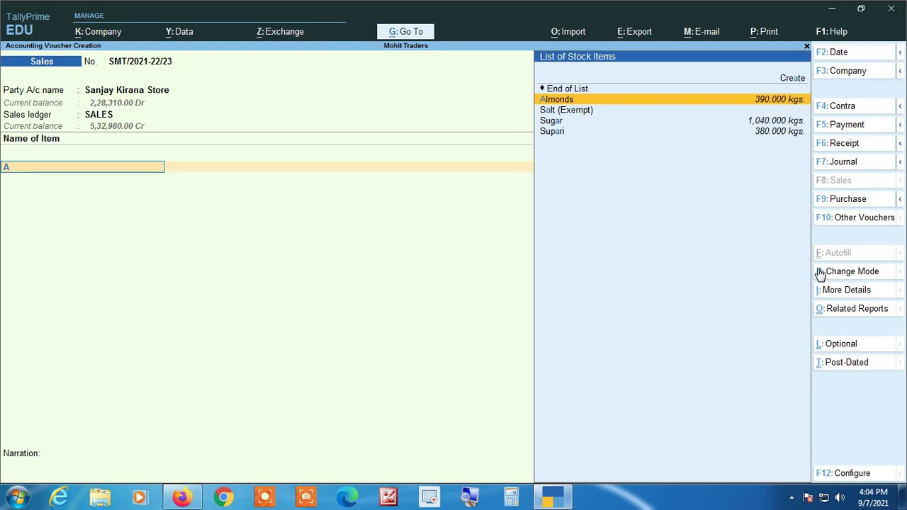
pyautogui.press('Return')
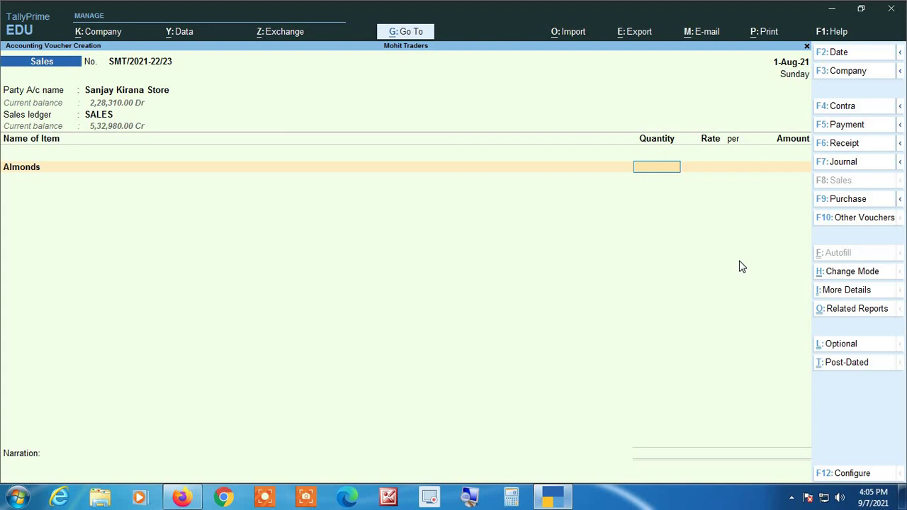
pyautogui.press('BackSpace')
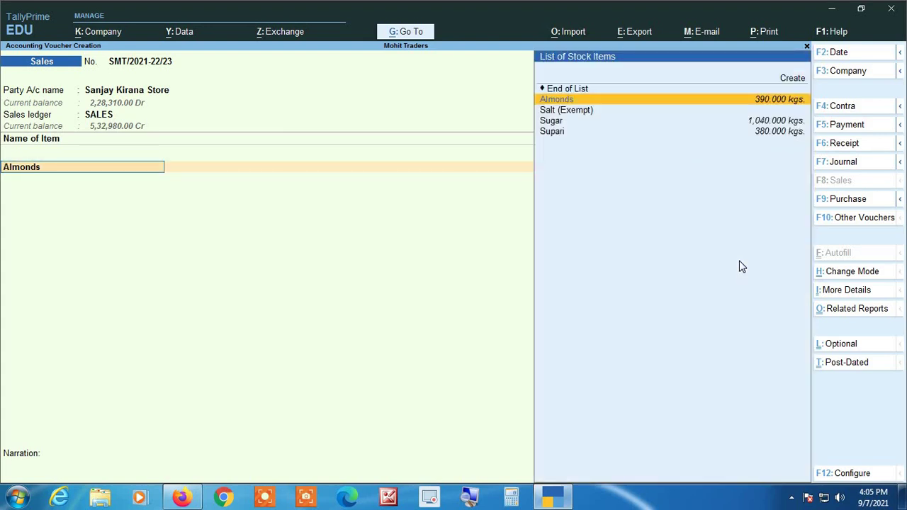
pyautogui.press('Return')
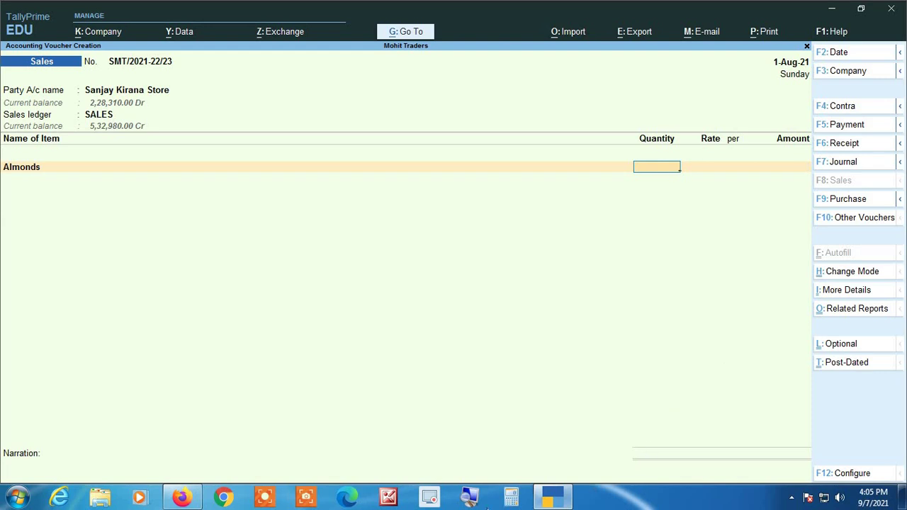
# Step: View the Stock Query for Almonds from the voucher's related reports and return to the voucher
pyautogui.click(470, 500)
pyautogui.click(855, 310)
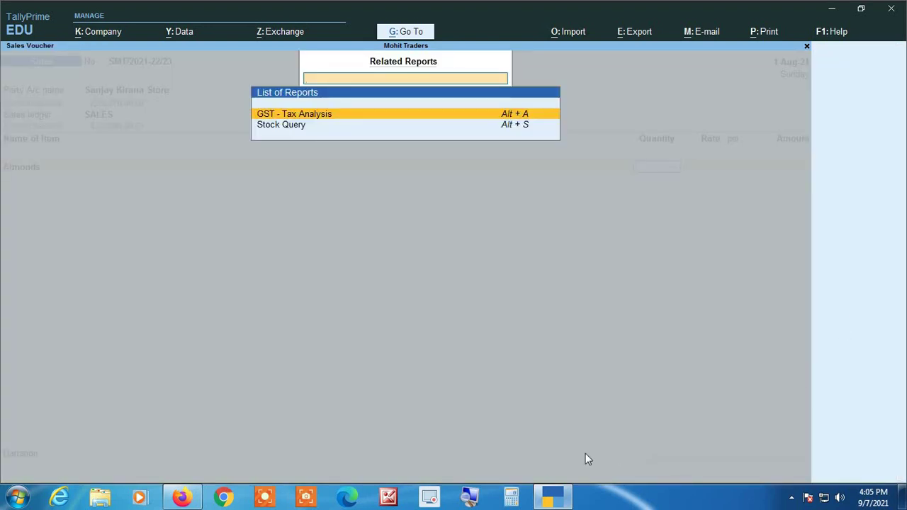
pyautogui.click(475, 496)
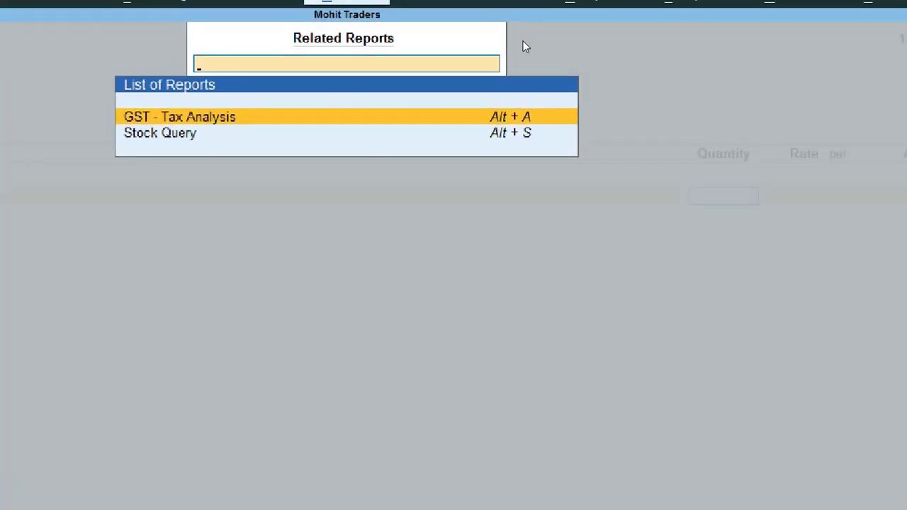
pyautogui.press('Down')
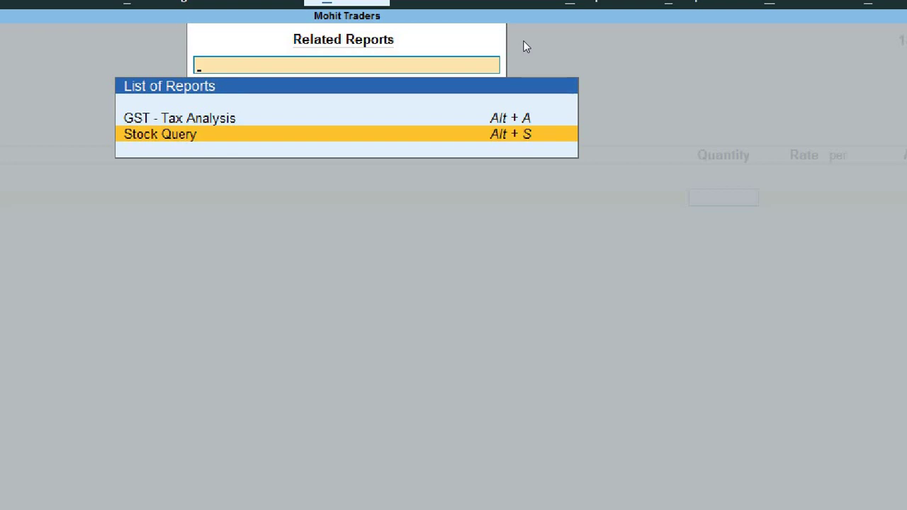
pyautogui.press('Return')
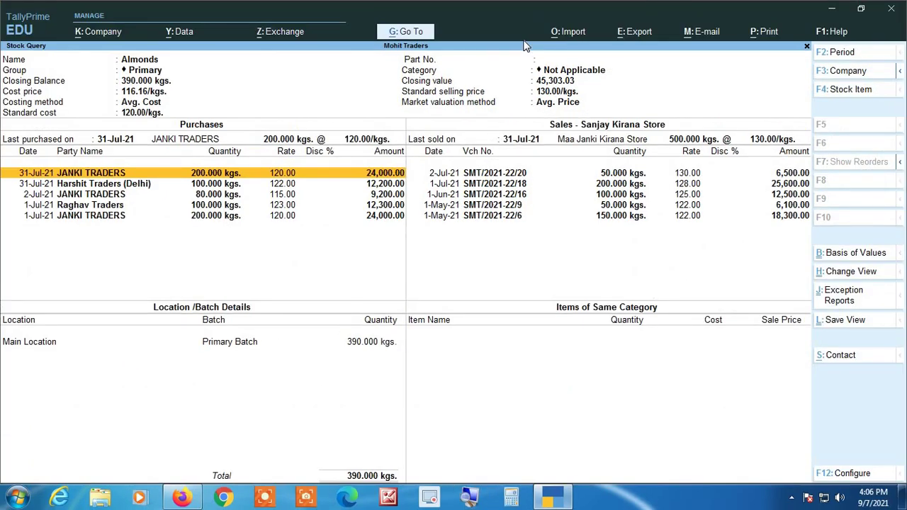
pyautogui.press('Escape')
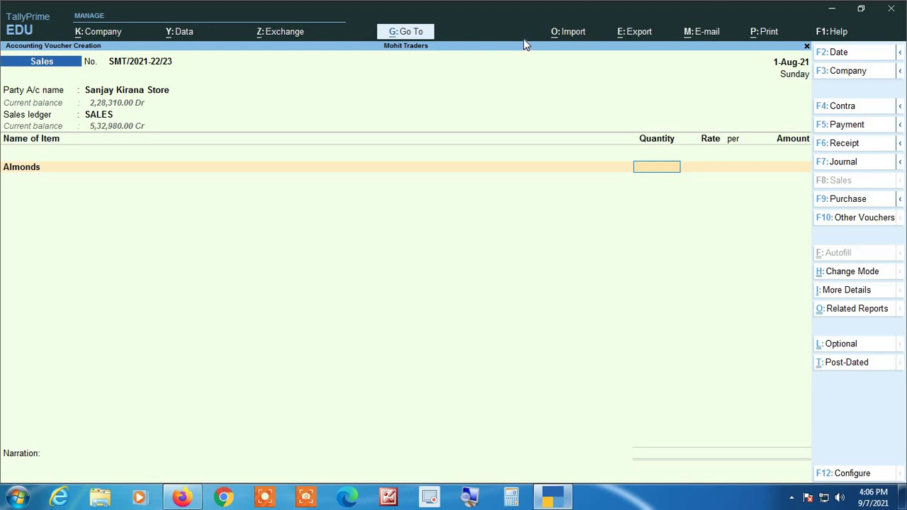
# Step: Reopen the Stock Query for Almonds directly from the sales voucher's quantity field
pyautogui.press('alt')
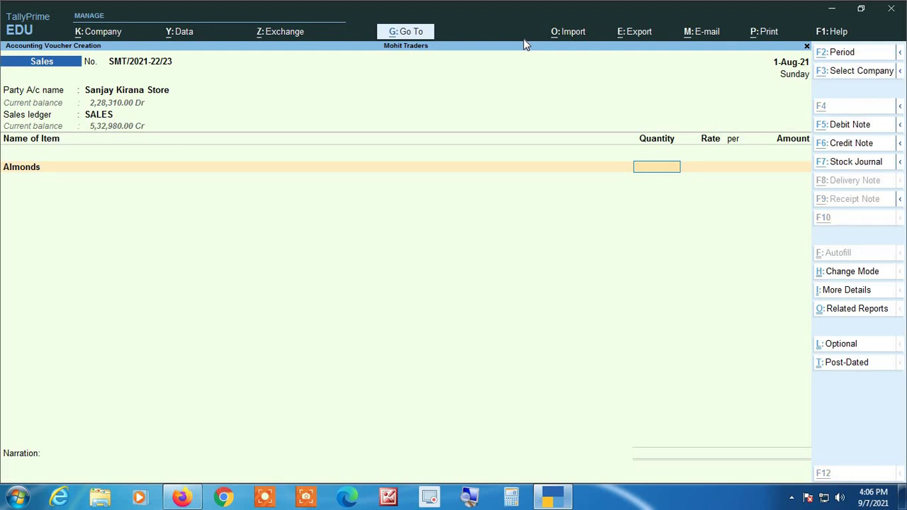
pyautogui.hotkey('alt', 's')
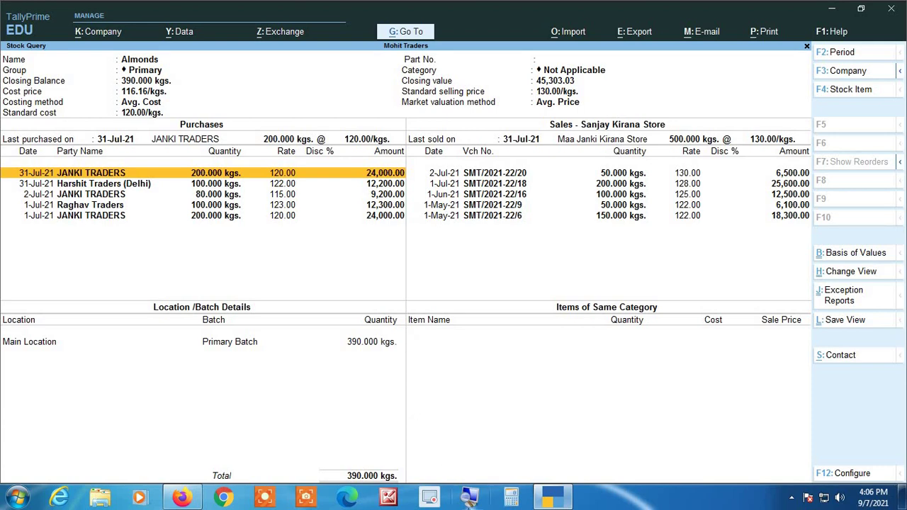
pyautogui.click(469, 496)
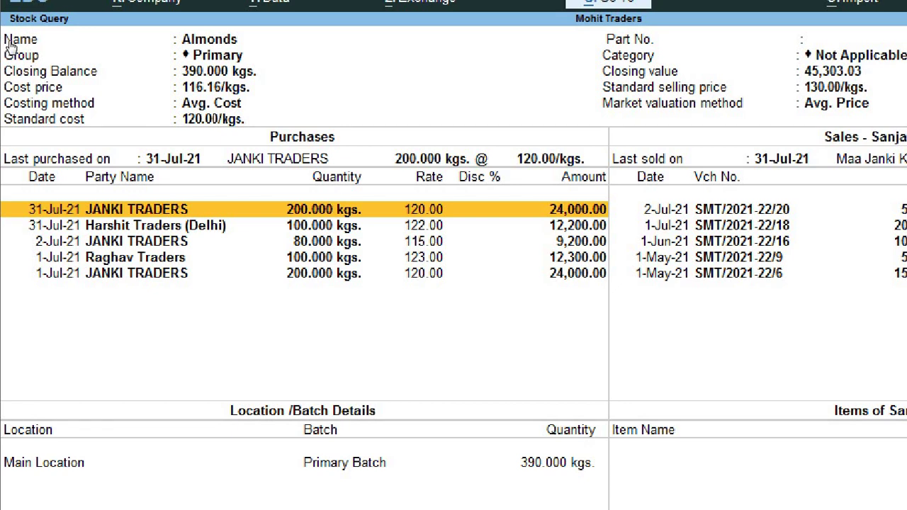
# Step: Go through the Almonds purchase entries in the Stock Query, examining each one's supplier, date, quantity, rate and amount
pyautogui.press('Down')
pyautogui.press('Down')
pyautogui.press('Down')
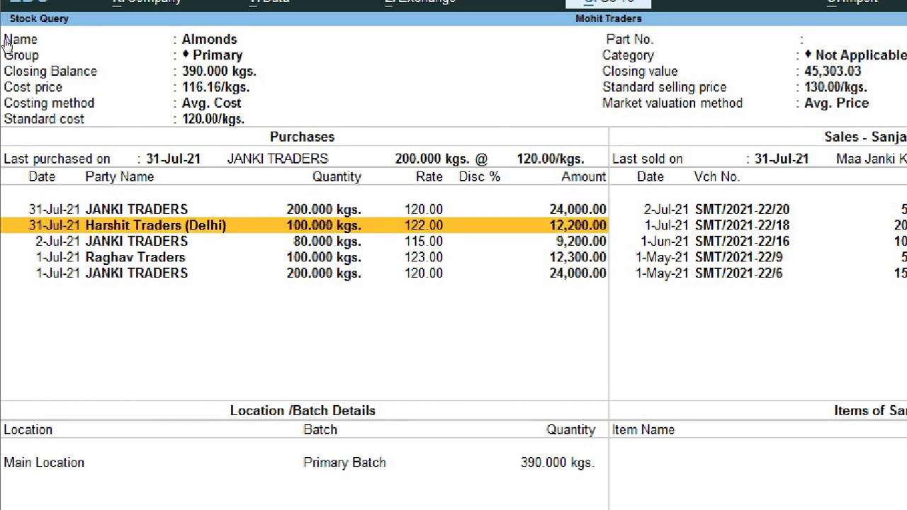
pyautogui.press('Down')
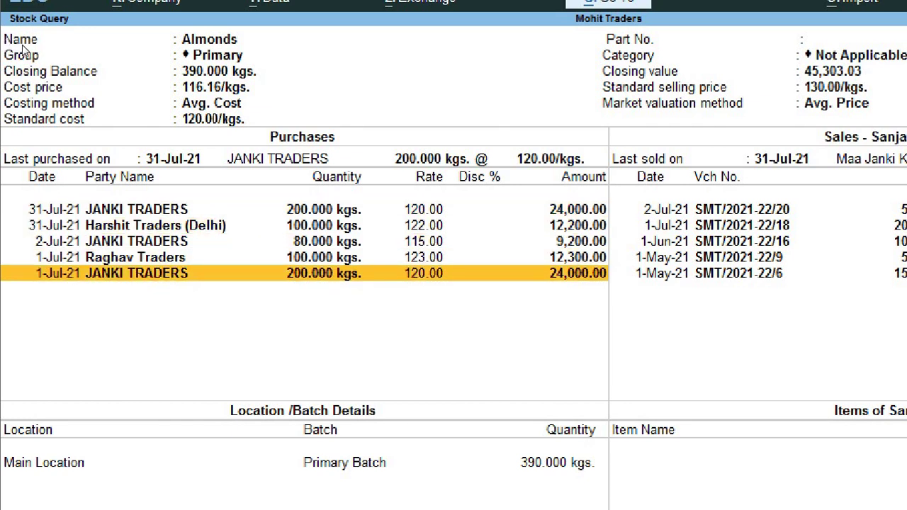
pyautogui.press('Up')
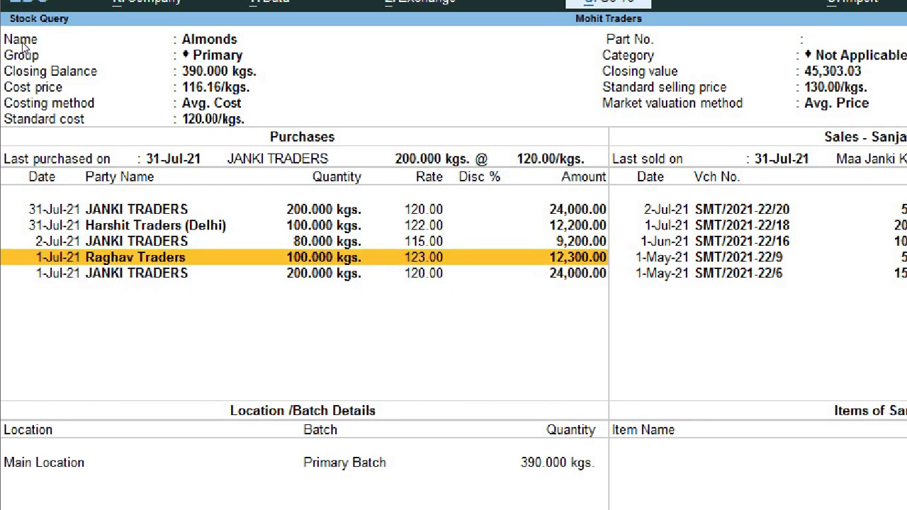
pyautogui.press('Up')
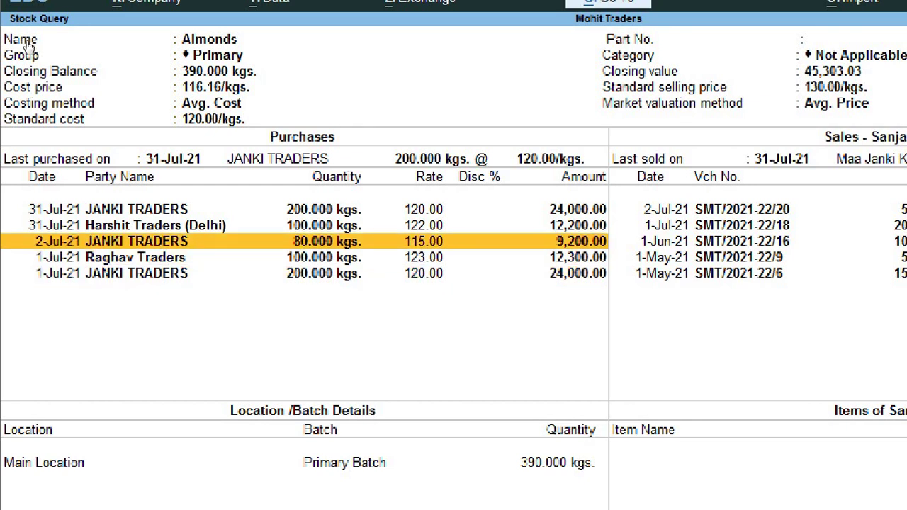
pyautogui.press('Up')
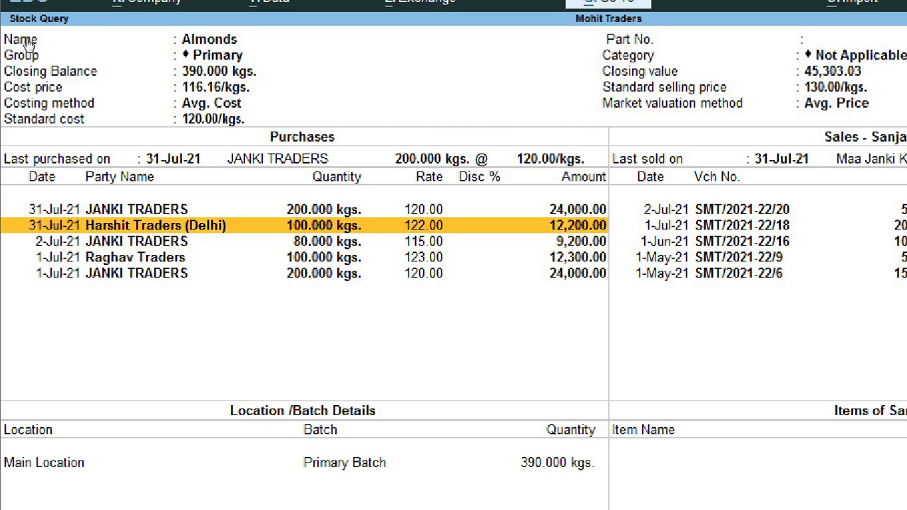
pyautogui.press('Up')
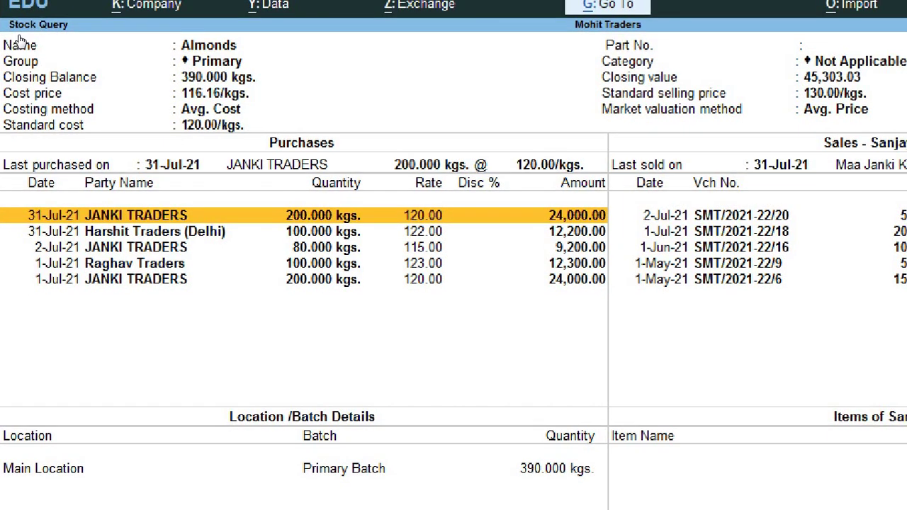
pyautogui.press('Down')
pyautogui.press('Down')
pyautogui.press('Down')
pyautogui.press('Down')
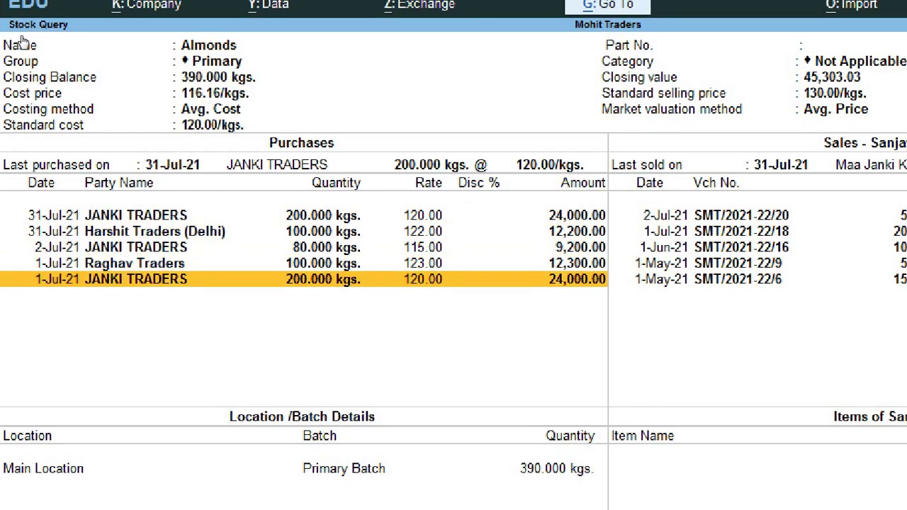
pyautogui.press('Up')
pyautogui.press('Up')
pyautogui.press('Up')
pyautogui.press('Up')
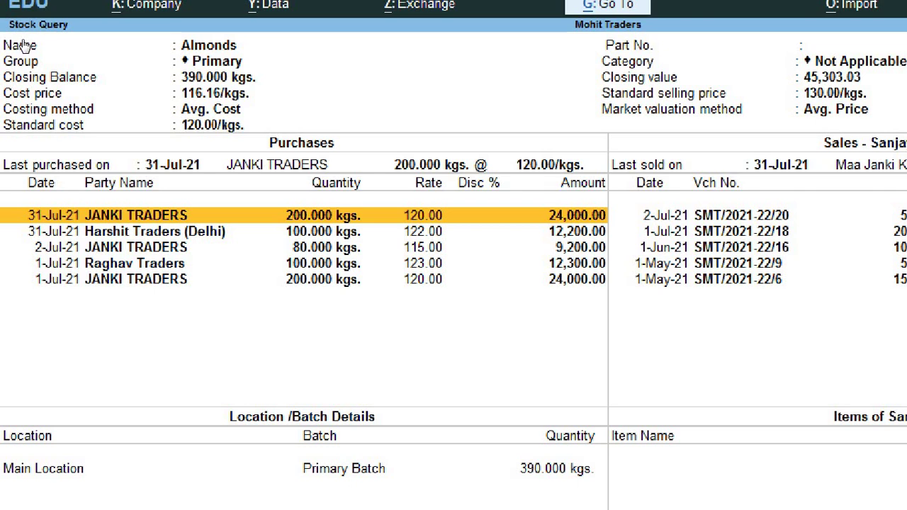
pyautogui.press('Down')
pyautogui.press('Down')
pyautogui.press('Down')
pyautogui.press('Down')
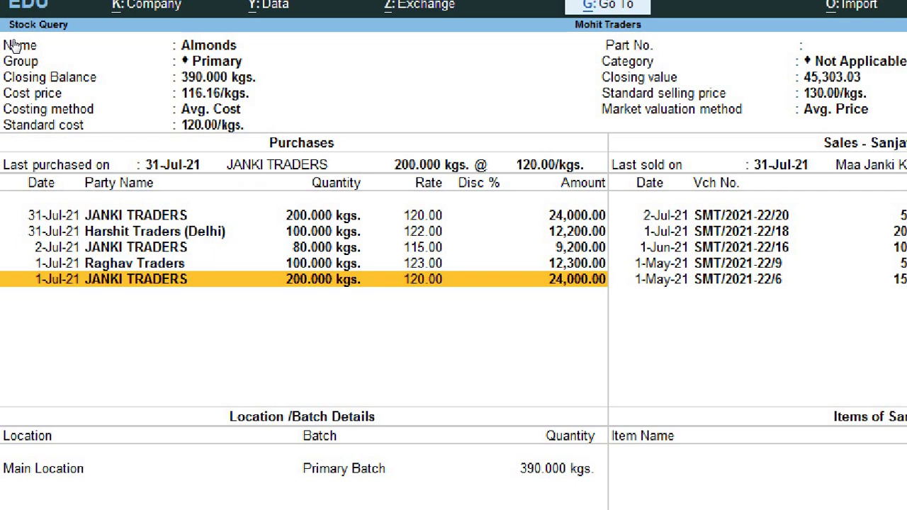
pyautogui.press('Up')
pyautogui.press('Up')
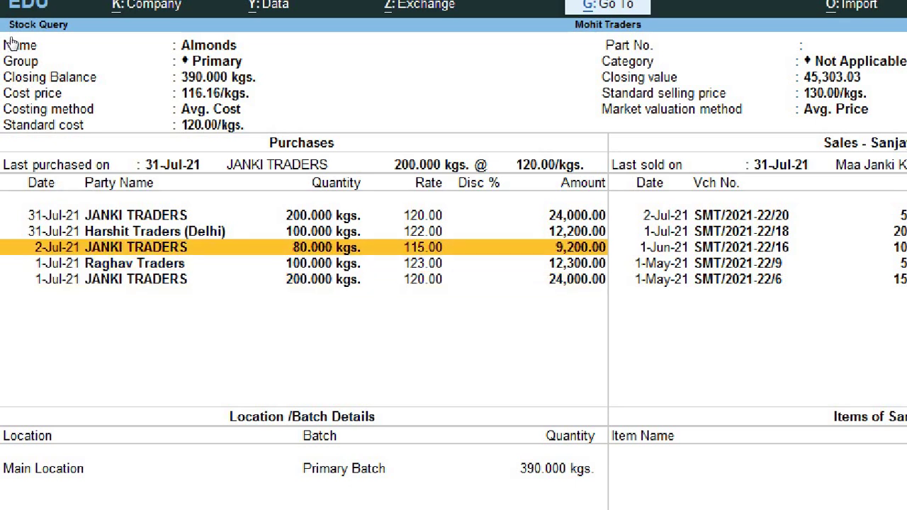
pyautogui.press('Up')
pyautogui.press('Up')
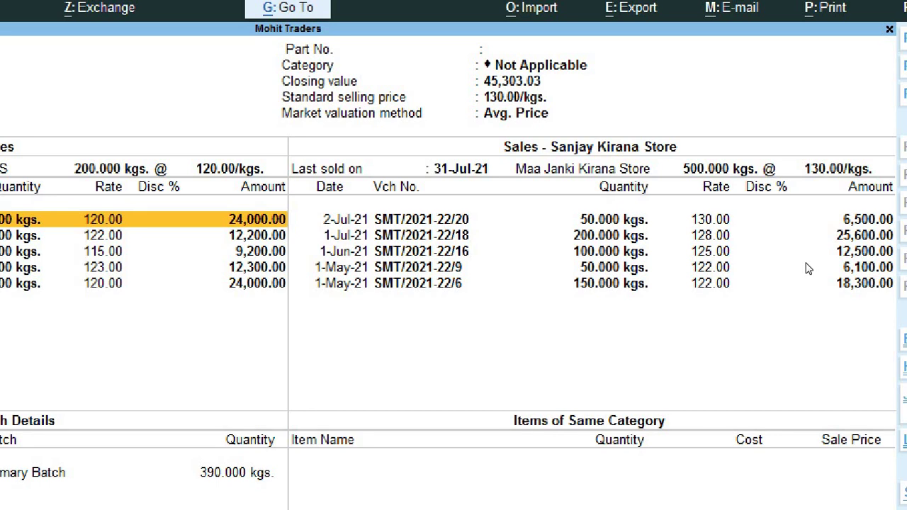
# Step: Go through the past Almonds sales to Sanjay Kirana Store, examining their dates, voucher numbers, quantities and rates
pyautogui.press('Right')
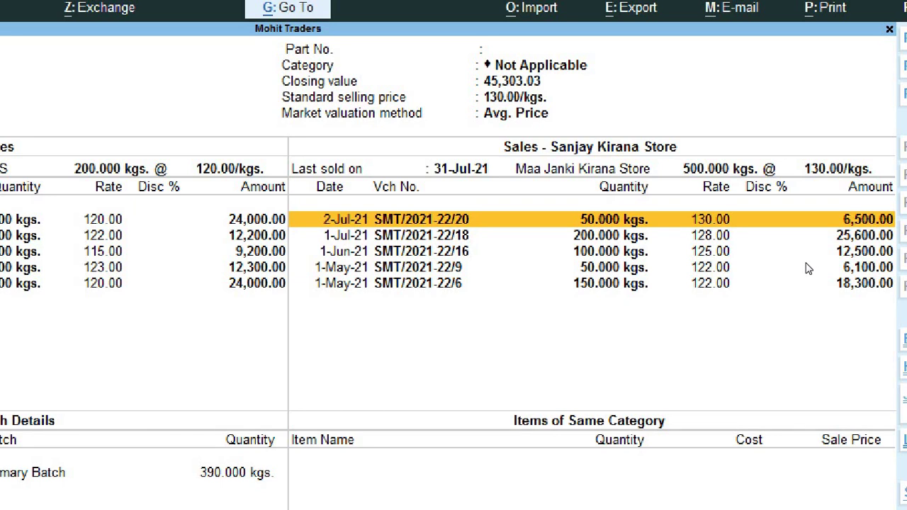
pyautogui.press('Down')
pyautogui.press('Down')
pyautogui.press('Down')
pyautogui.press('Down')
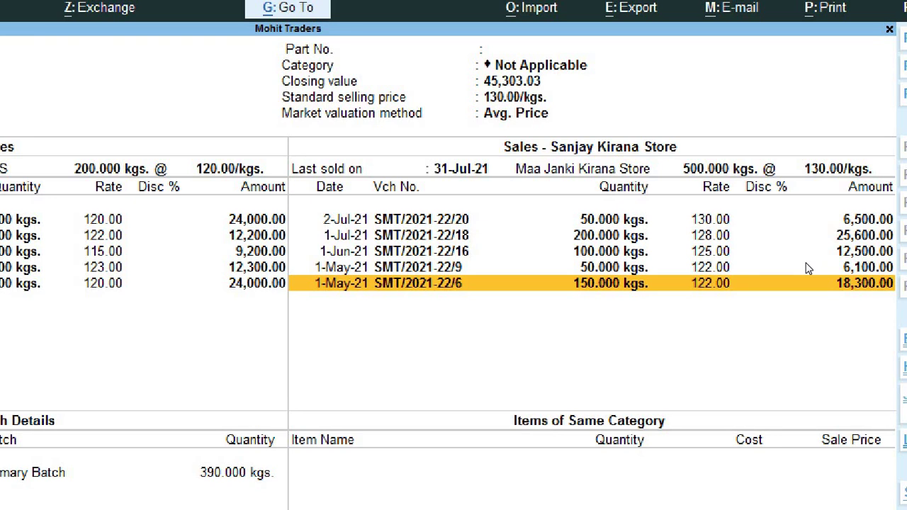
pyautogui.press('Up')
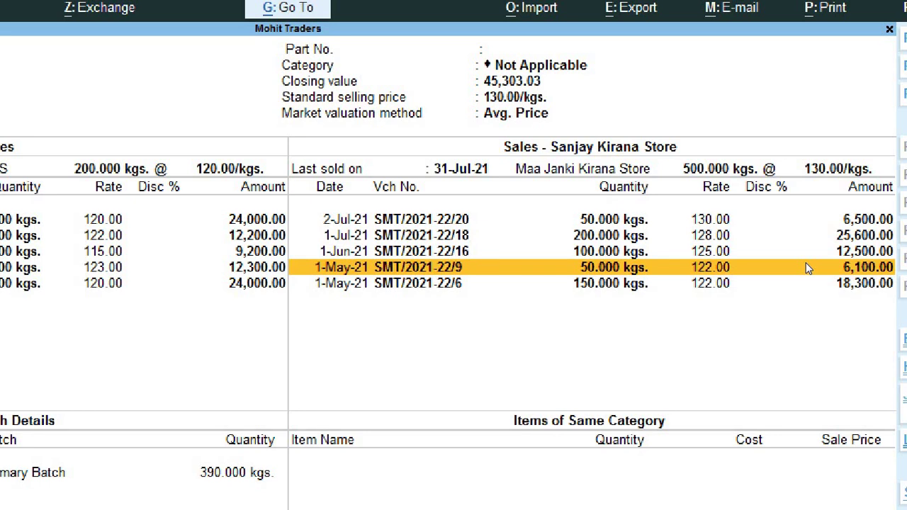
pyautogui.press('Up')
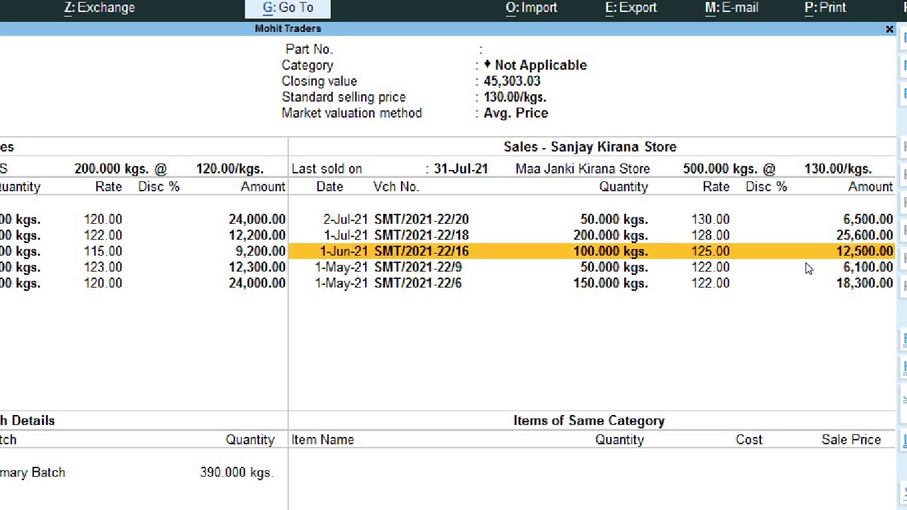
# Step: Check the rates of the 1-Jul-21 and 2-Jul-21 Almonds sales to Sanjay Kirana Store
pyautogui.press('Up')
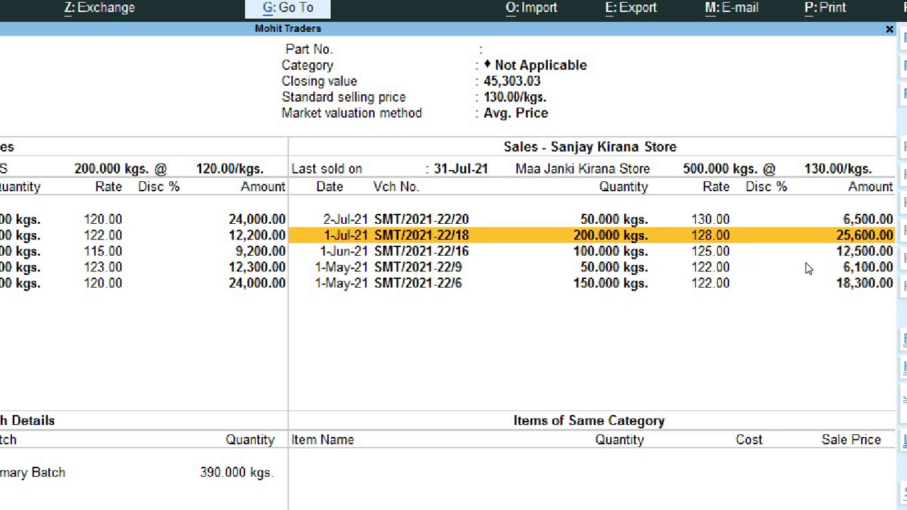
pyautogui.press('Up')
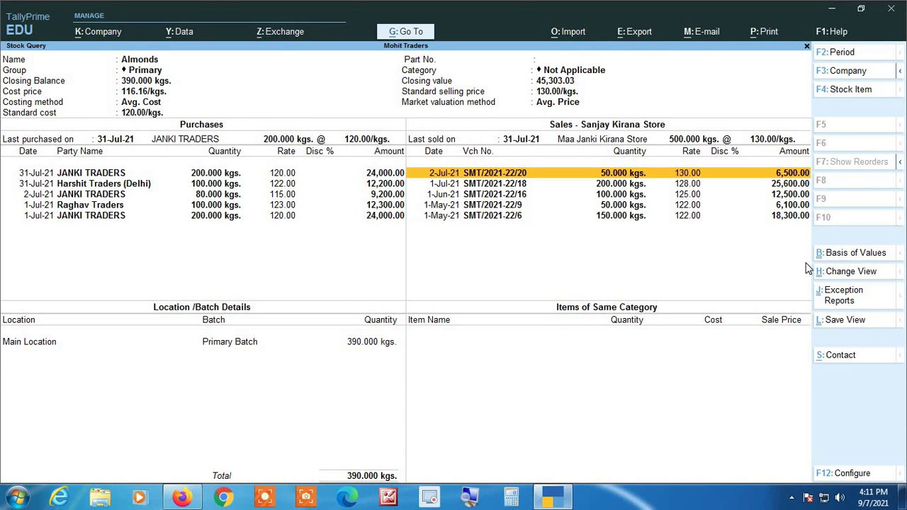
# Step: Configure the Stock Query to show the last 10 transactions
pyautogui.press('F12')
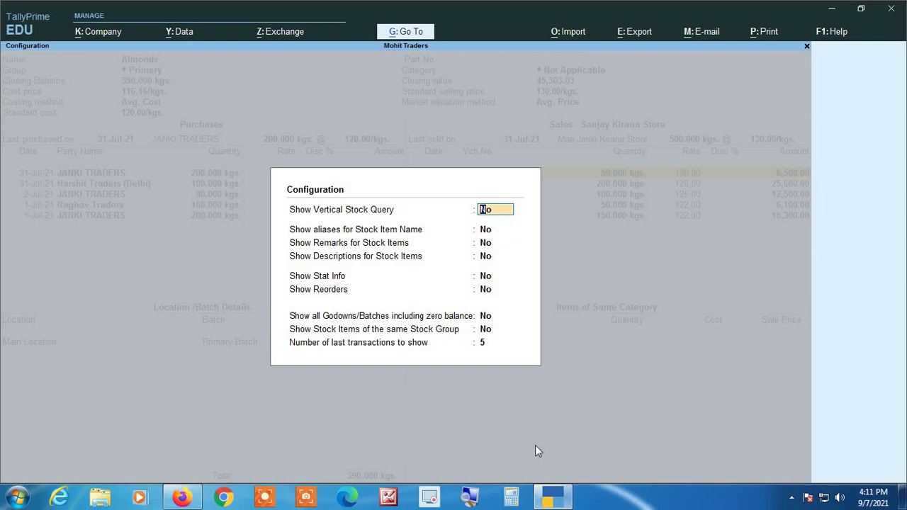
pyautogui.click(468, 500)
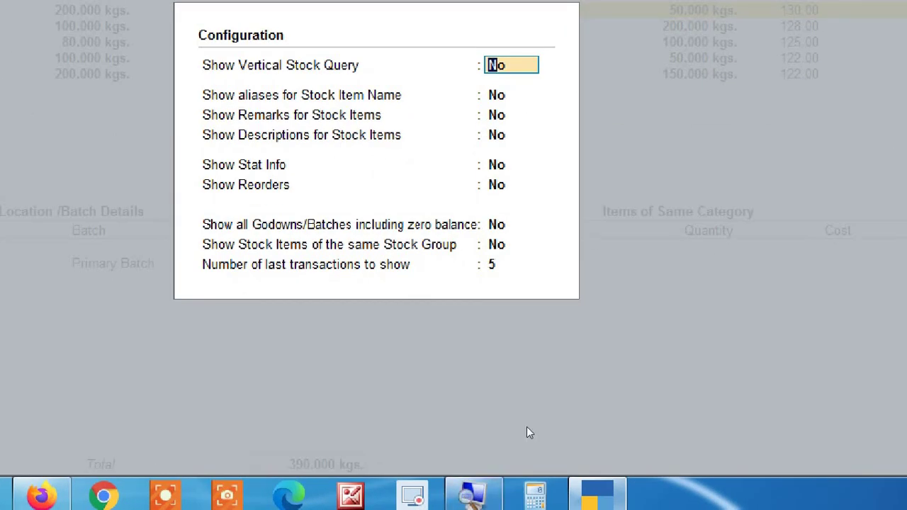
pyautogui.press('Return')
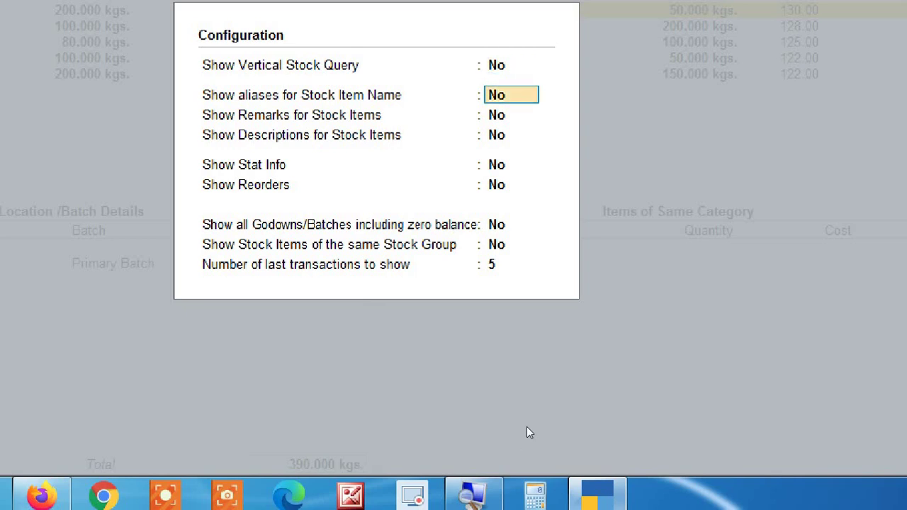
pyautogui.press('Up')
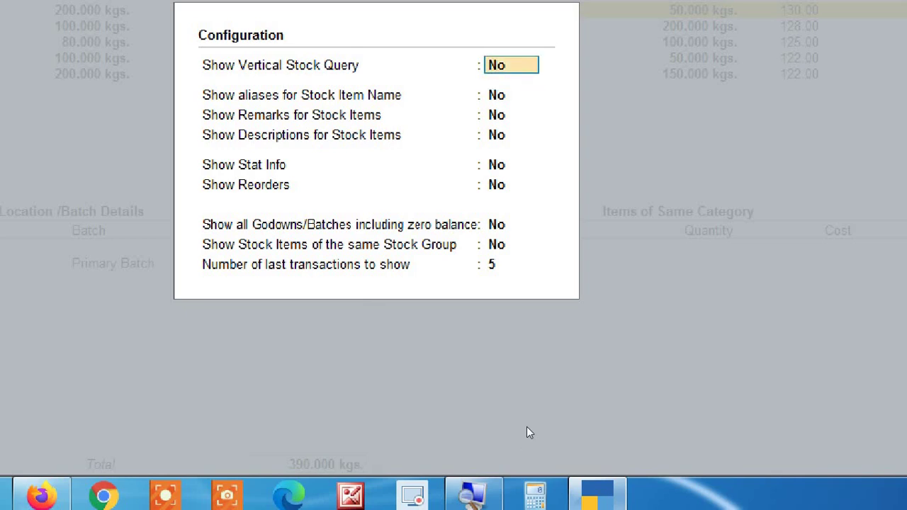
pyautogui.press('Down')
pyautogui.press('Down')
pyautogui.press('Down')
pyautogui.press('Down')
pyautogui.press('Down')
pyautogui.press('Down')
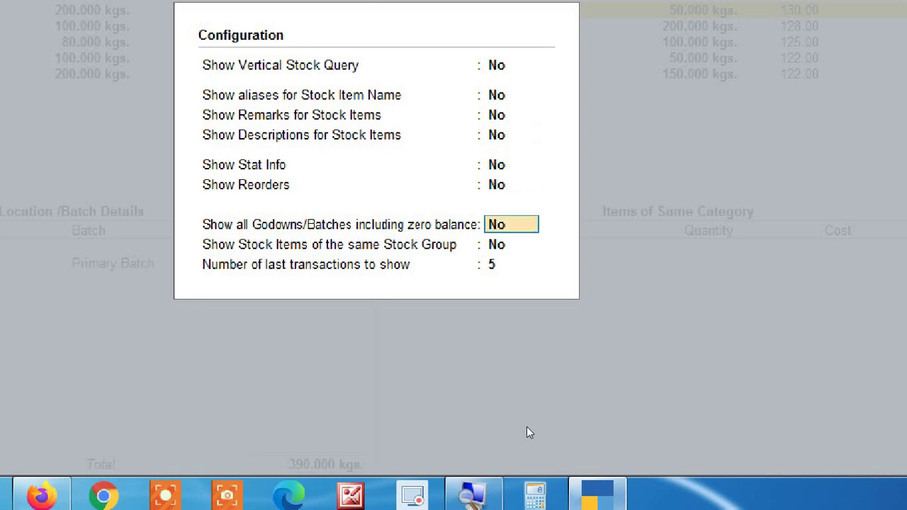
pyautogui.press('Down')
pyautogui.press('Down')
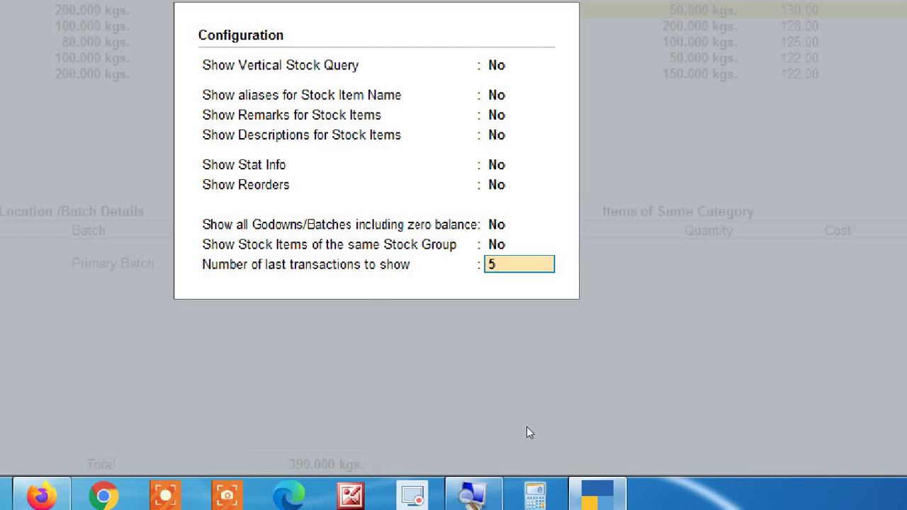
pyautogui.write('10')
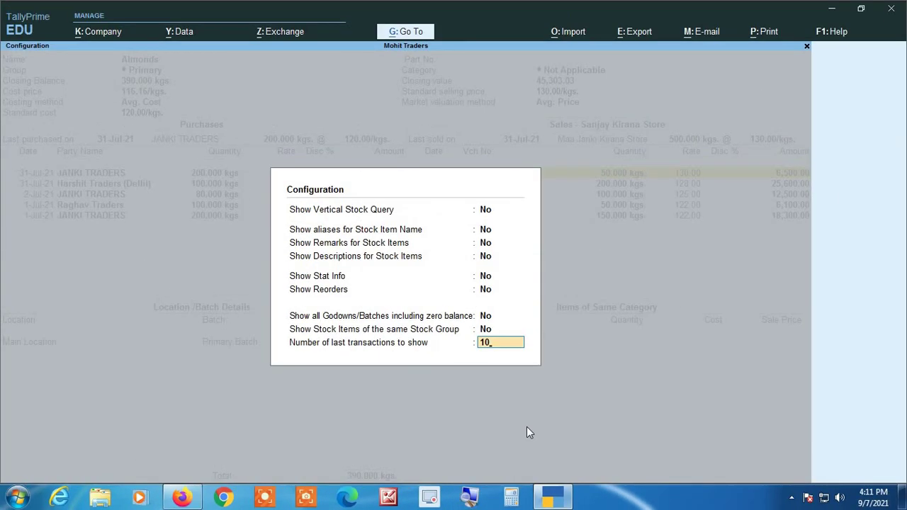
pyautogui.press('Return')
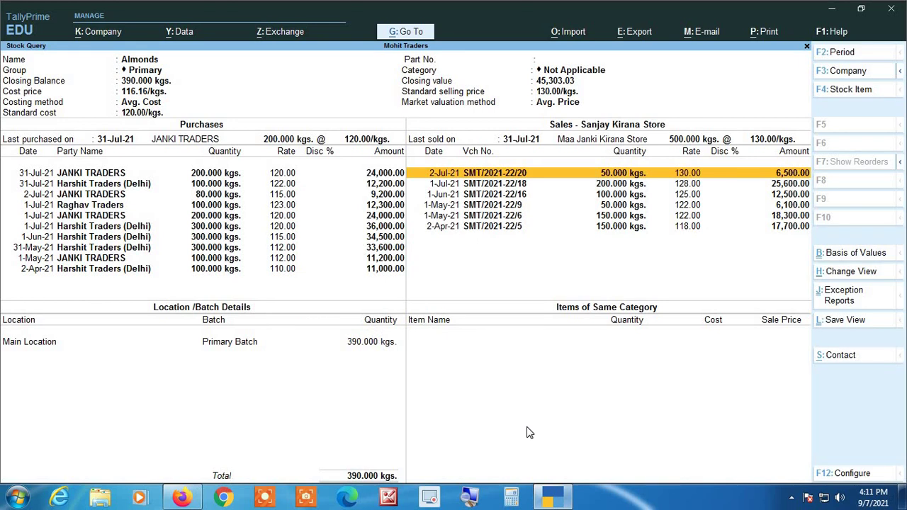
# Step: Go through the extended list of Almonds purchases down to the oldest entry, examining suppliers, dates, quantities and rates
pyautogui.click(468, 499)
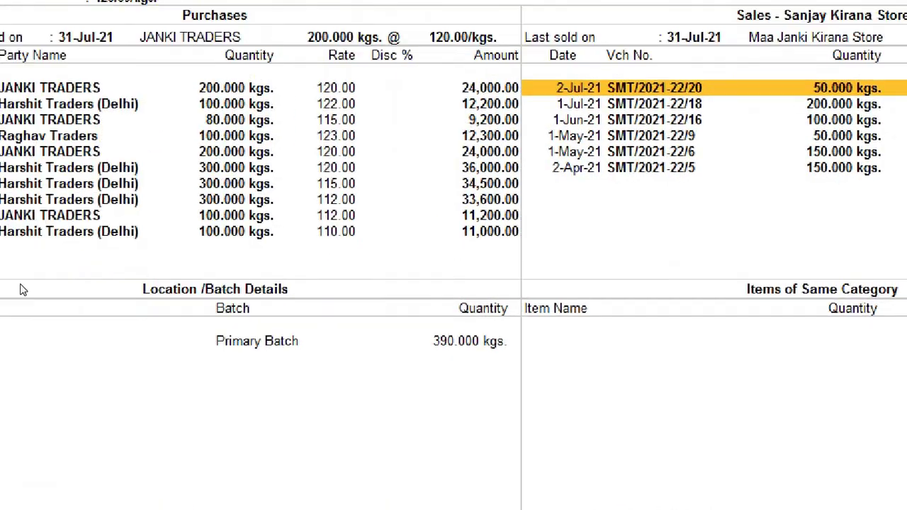
pyautogui.press('Left')
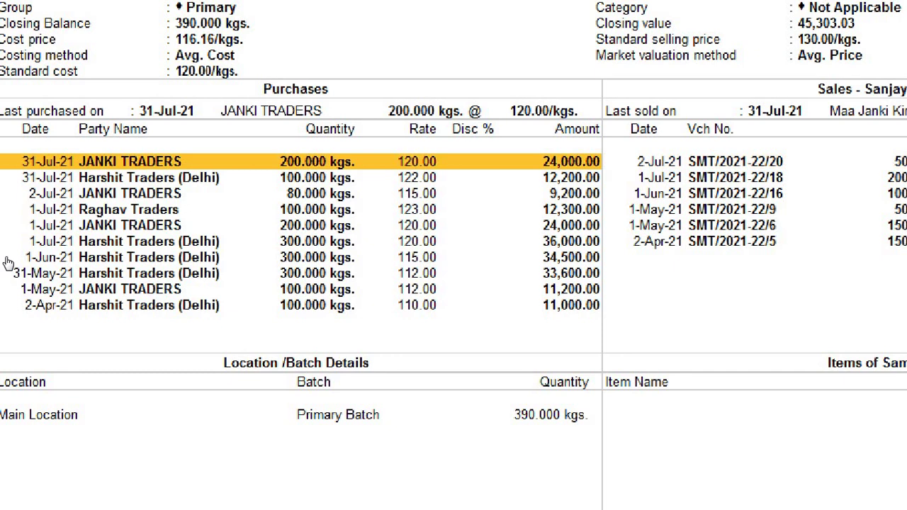
pyautogui.press('Down')
pyautogui.press('Down')
pyautogui.press('Down')
pyautogui.press('Down')
pyautogui.press('Down')
pyautogui.press('Down')
pyautogui.press('Down')
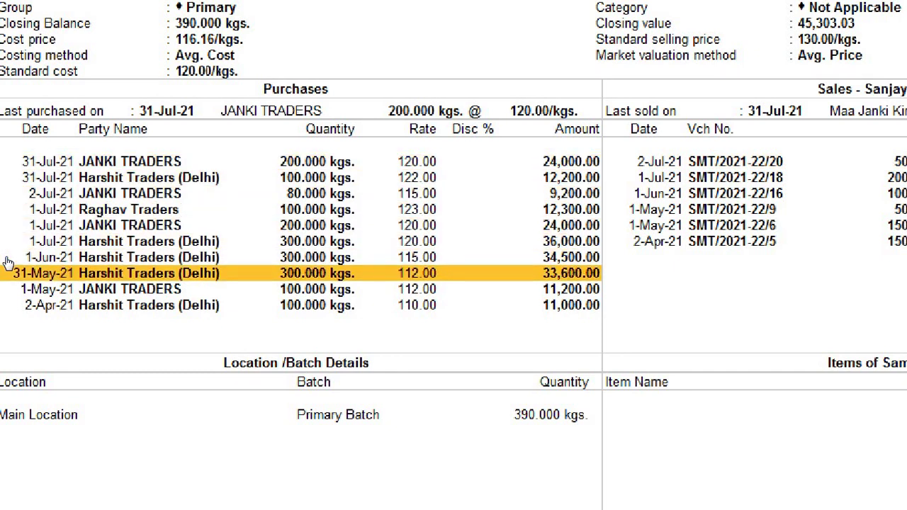
pyautogui.press('Down')
pyautogui.press('Down')
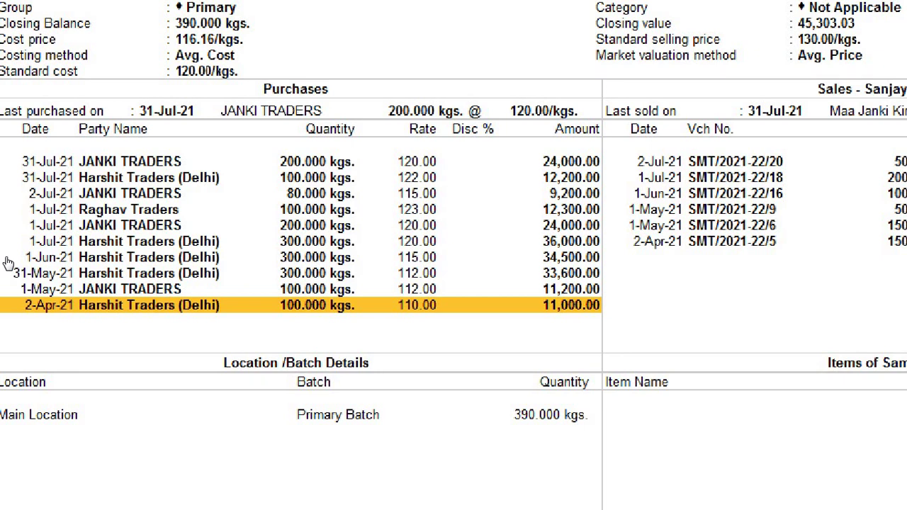
# Step: Go through the extended list of Almonds sales to Sanjay Kirana Store down to the oldest entry, examining dates and rates
pyautogui.press('Right')
pyautogui.press('Down')
pyautogui.press('Down')
pyautogui.press('Down')
pyautogui.press('Down')
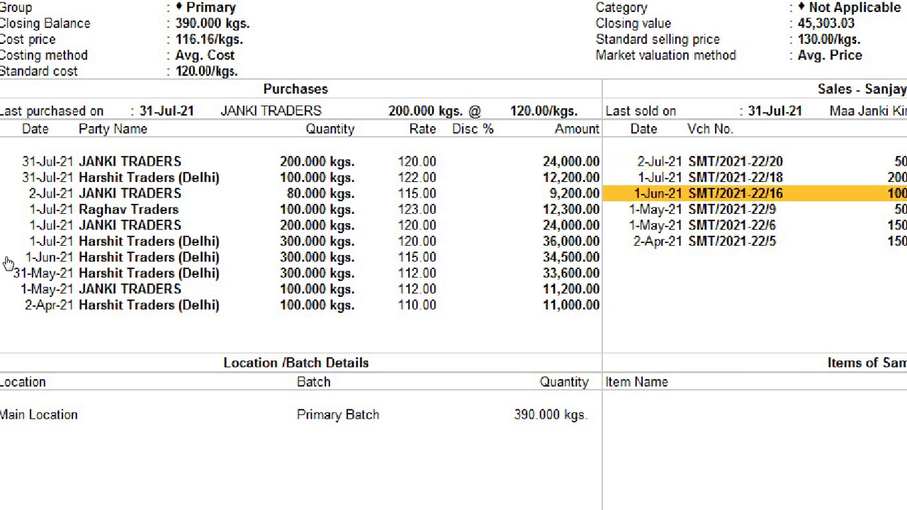
pyautogui.press('Down')
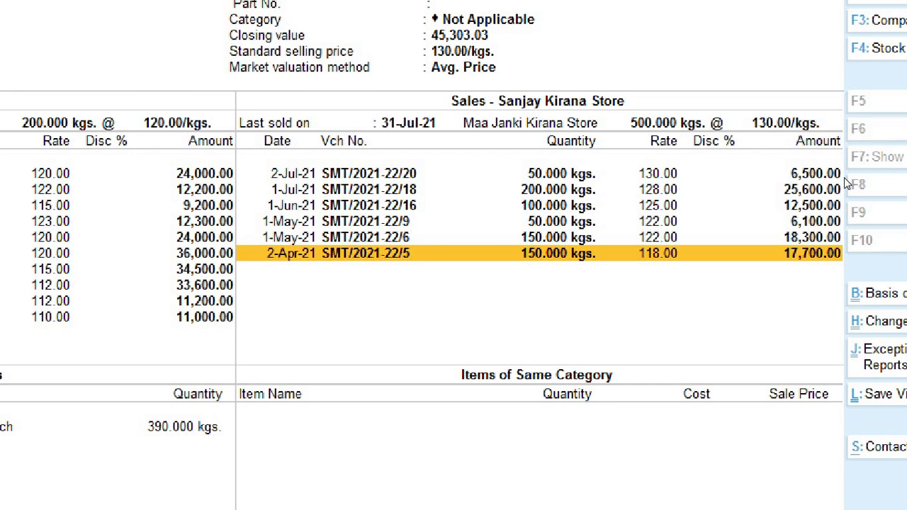
# Step: Check the number of last transactions in the Stock Query configuration and return to the report without changes
pyautogui.press('F12')
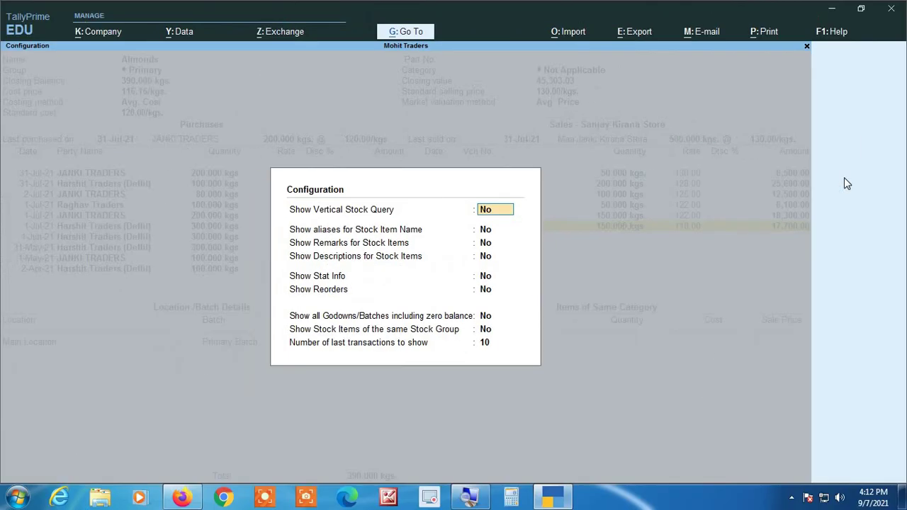
pyautogui.press('BackSpace')
pyautogui.press('Escape')
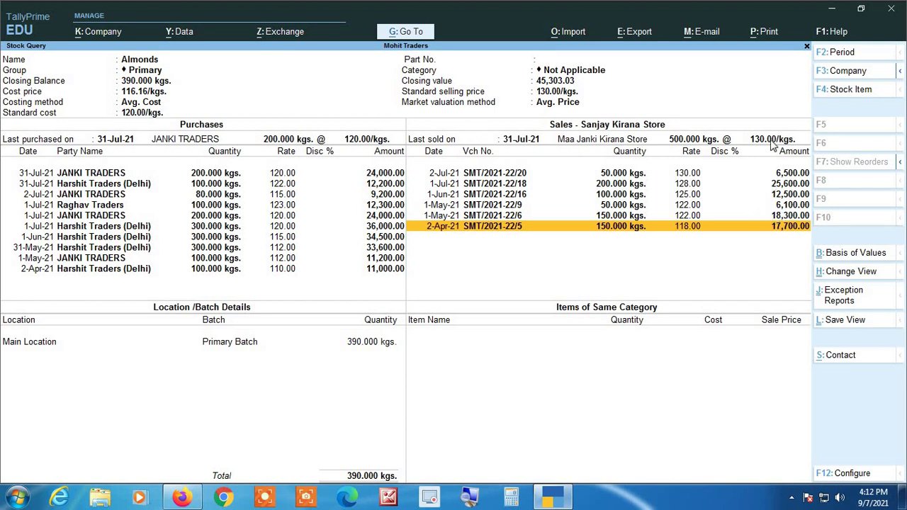
# Step: Review the Almonds sales to Sanjay Kirana Store from the oldest back to the most recent entry
pyautogui.press('Up')
pyautogui.press('Up')
pyautogui.press('Up')
pyautogui.press('Up')
pyautogui.press('Up')
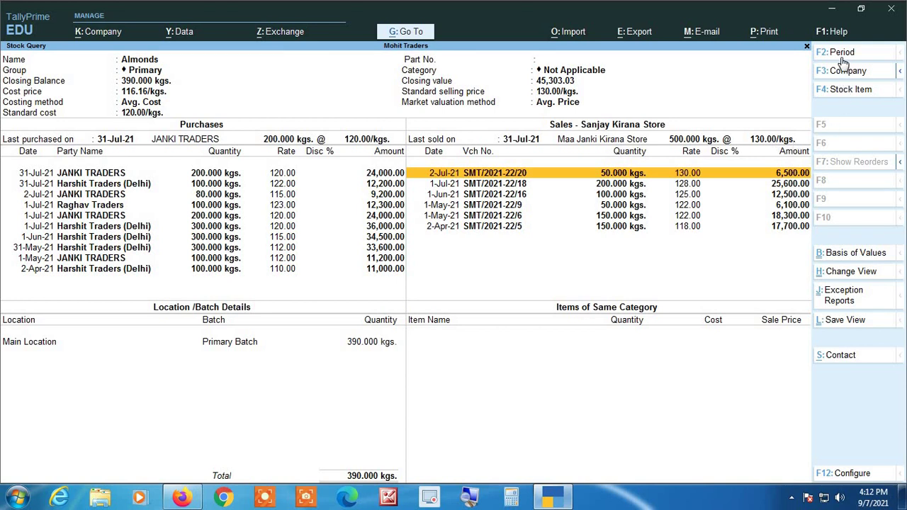
# Step: Set the basis of values to show transactions of all parties in the Almonds Stock Query
pyautogui.click(854, 257)
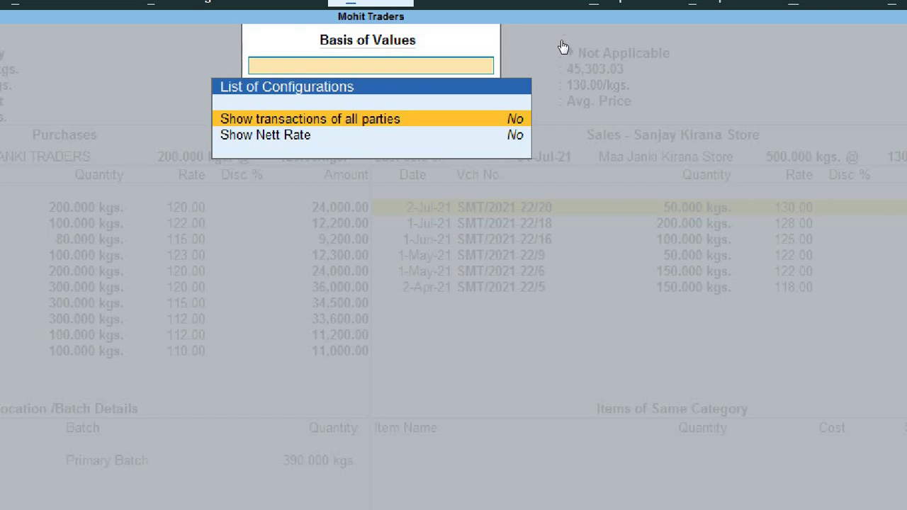
pyautogui.press('Return')
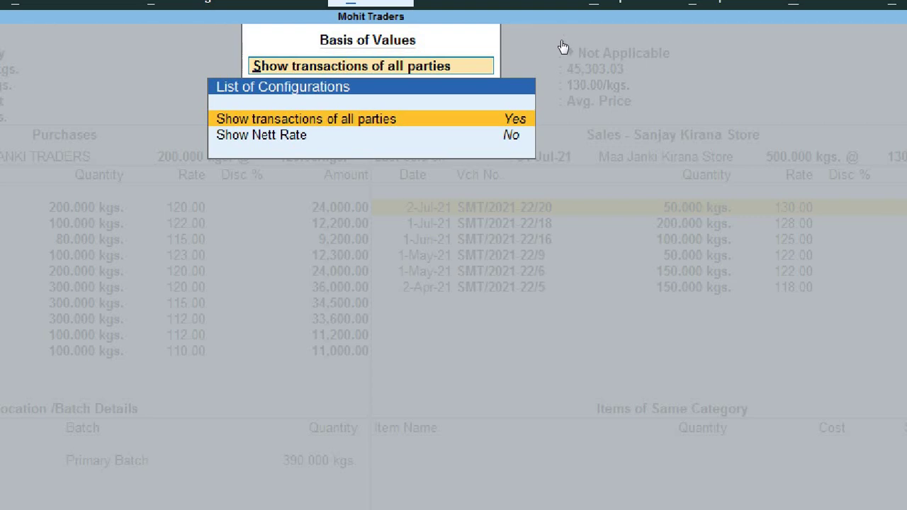
pyautogui.press('BackSpace')
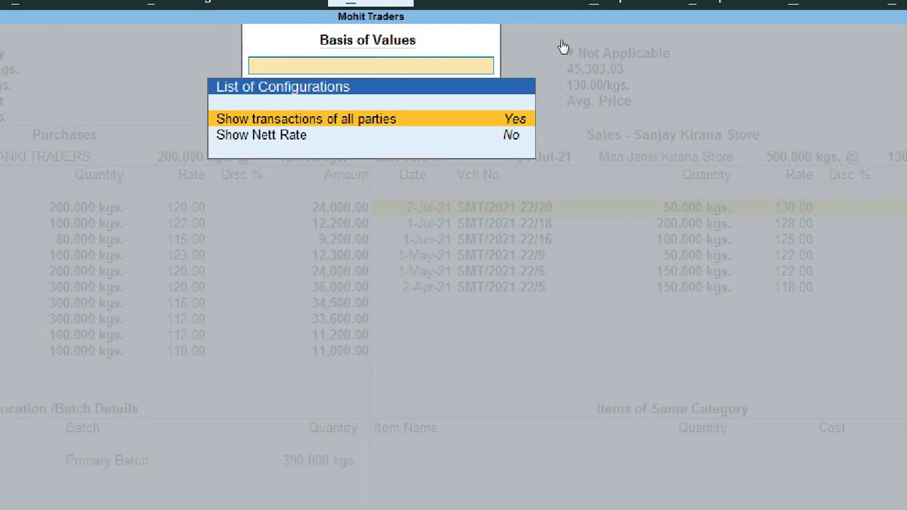
pyautogui.press('Return')
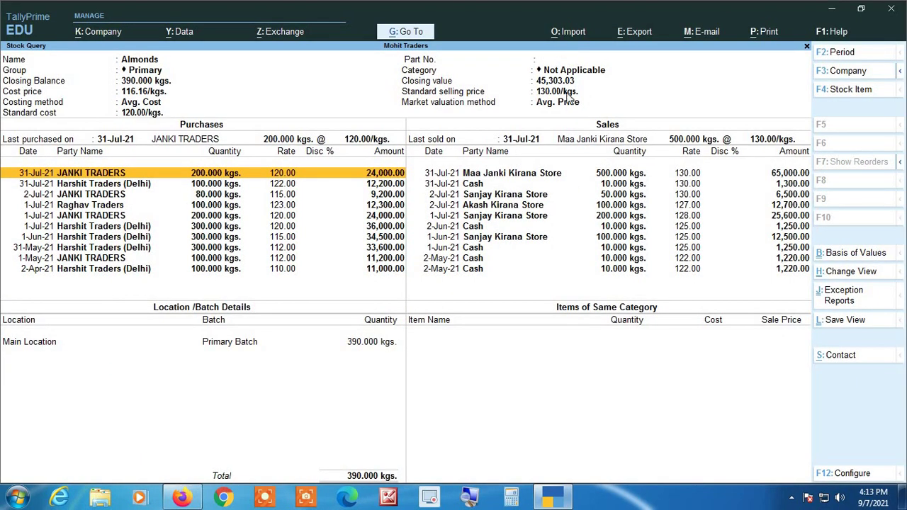
# Step: Go through the Almonds sales of all parties and back to the newest, examining each party, date, quantity and rate
pyautogui.click(470, 499)
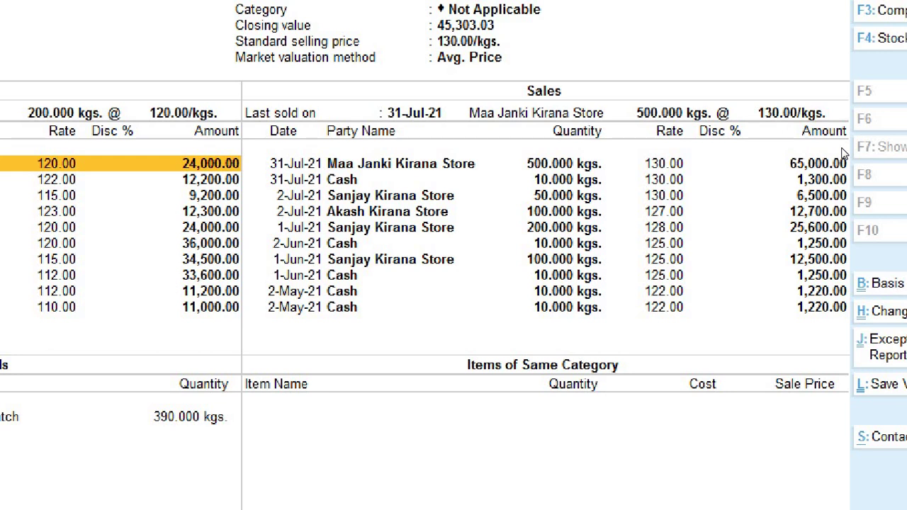
pyautogui.press('Right')
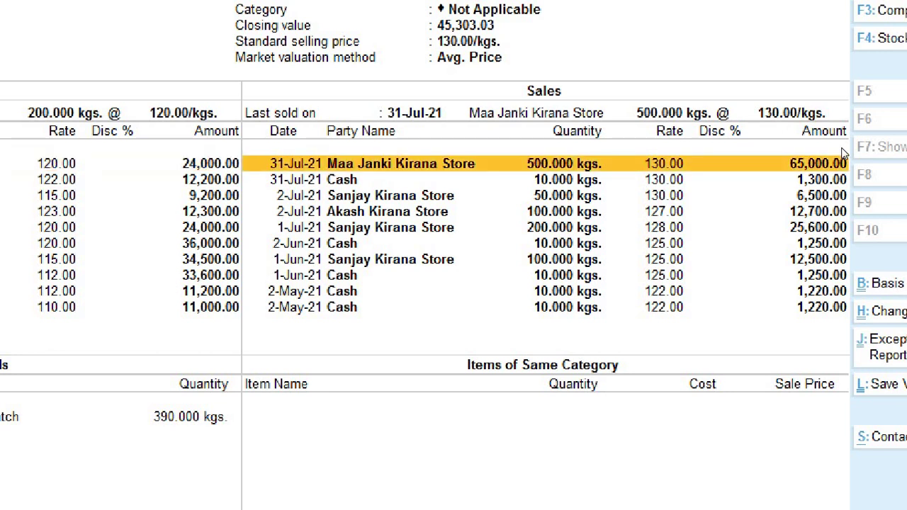
pyautogui.press('Down')
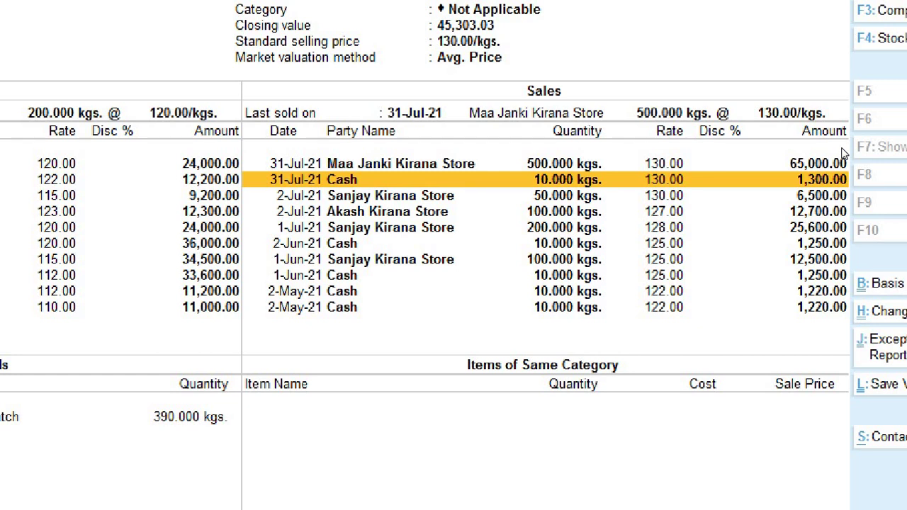
pyautogui.press('Down')
pyautogui.press('Down')
pyautogui.press('Down')
pyautogui.press('Down')
pyautogui.press('Down')
pyautogui.press('Down')
pyautogui.press('Down')
pyautogui.press('Down')
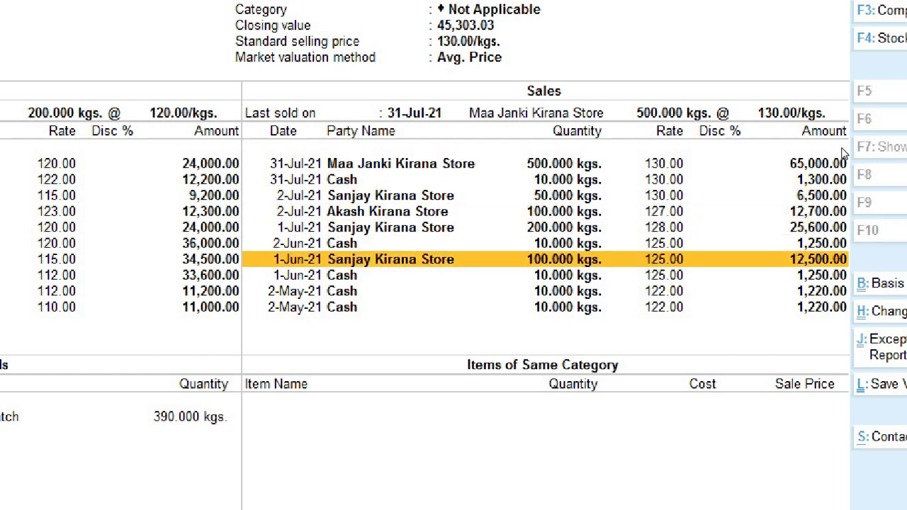
pyautogui.press('Up')
pyautogui.press('Up')
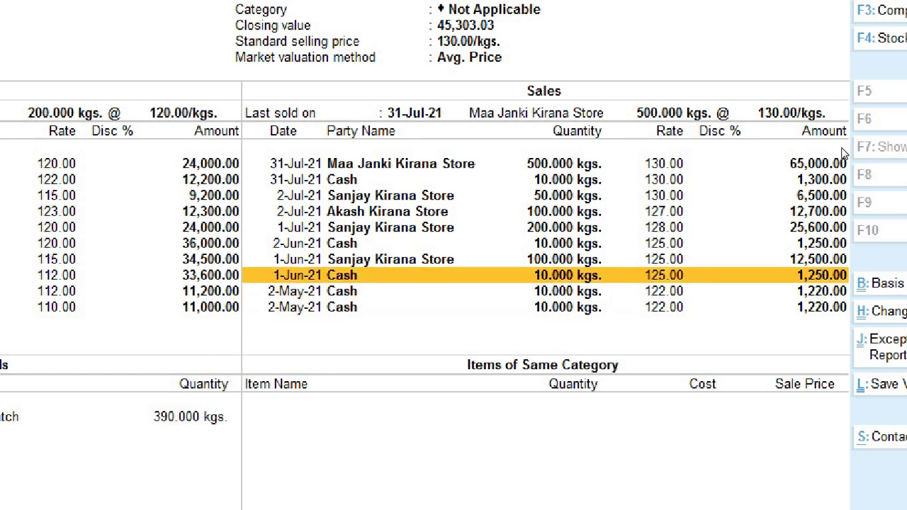
pyautogui.press('Up')
pyautogui.press('Up')
pyautogui.press('Up')
pyautogui.press('Up')
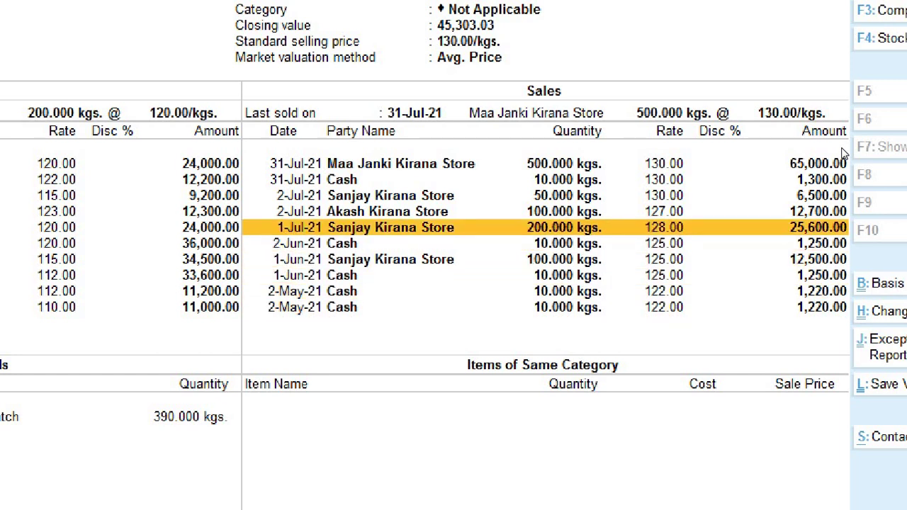
pyautogui.press('Up')
pyautogui.press('Up')
pyautogui.press('Up')
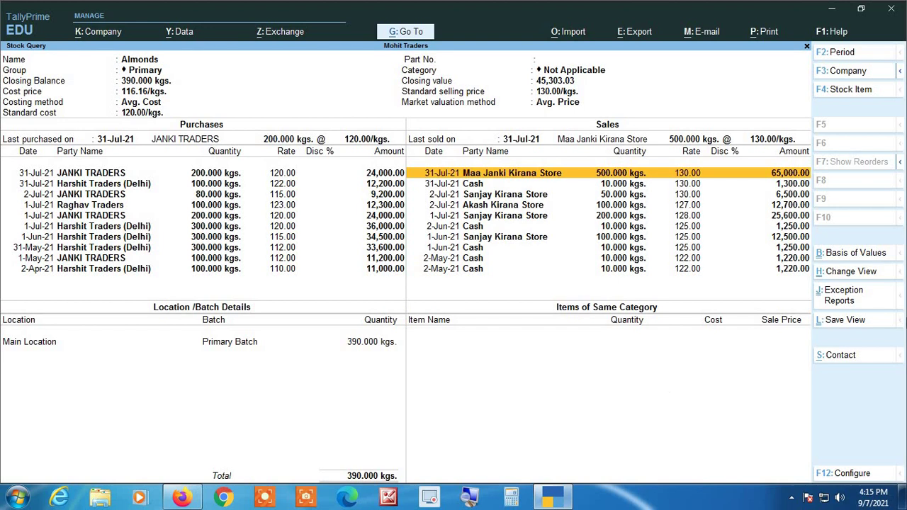
# Step: Switch the Stock Query to the stock item Sugar
pyautogui.click(853, 92)
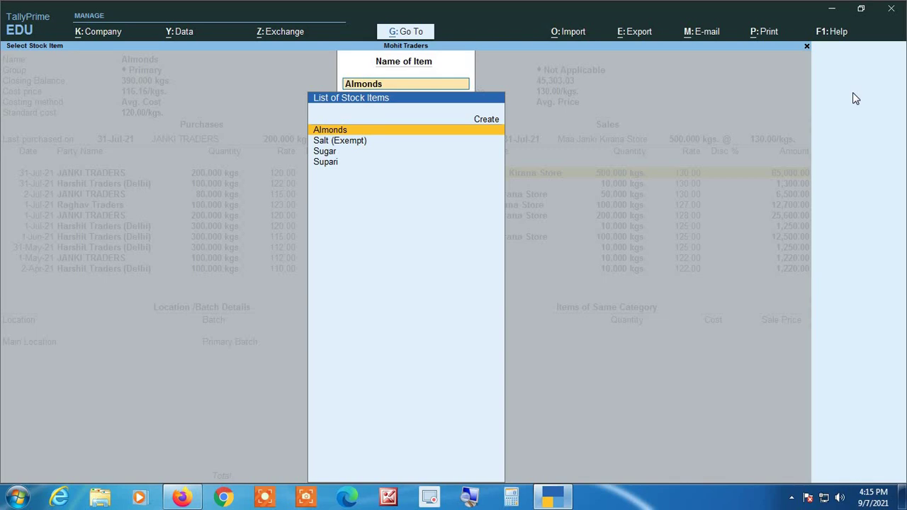
pyautogui.press('Down')
pyautogui.press('Down')
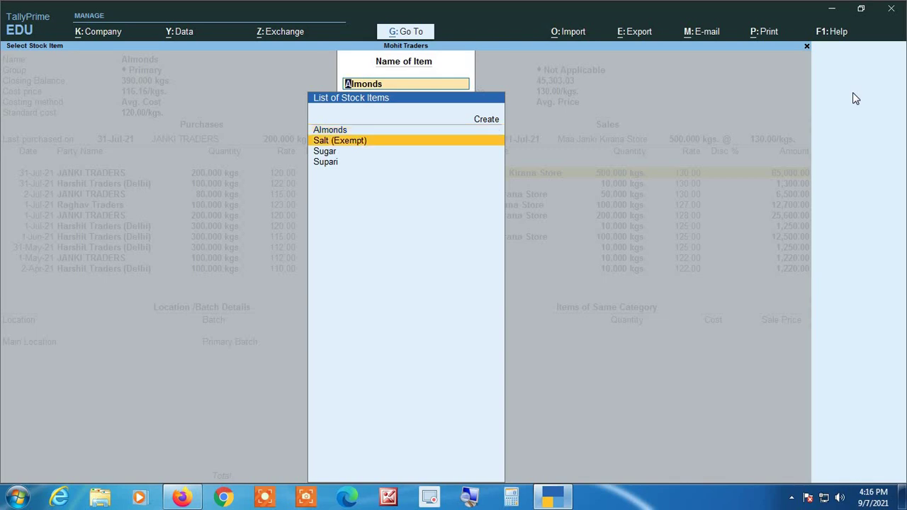
pyautogui.press('Up')
pyautogui.press('Up')
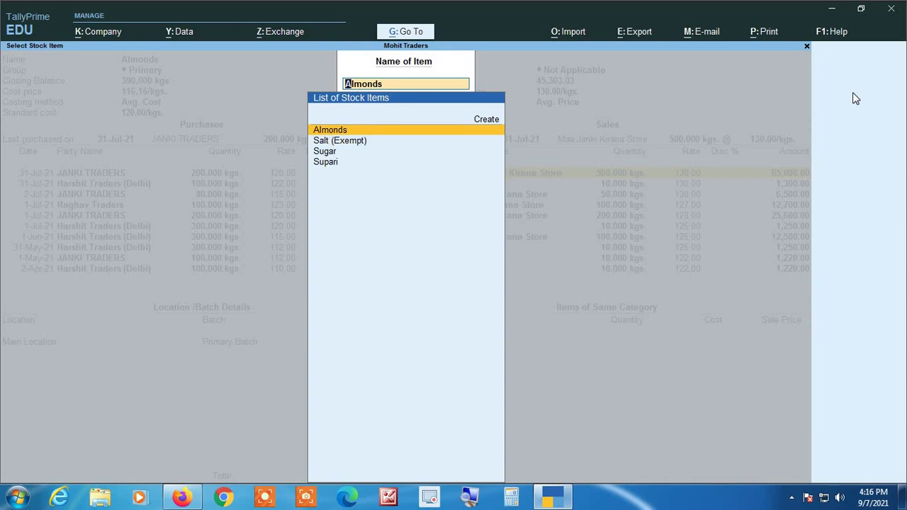
pyautogui.press('Down')
pyautogui.press('Down')
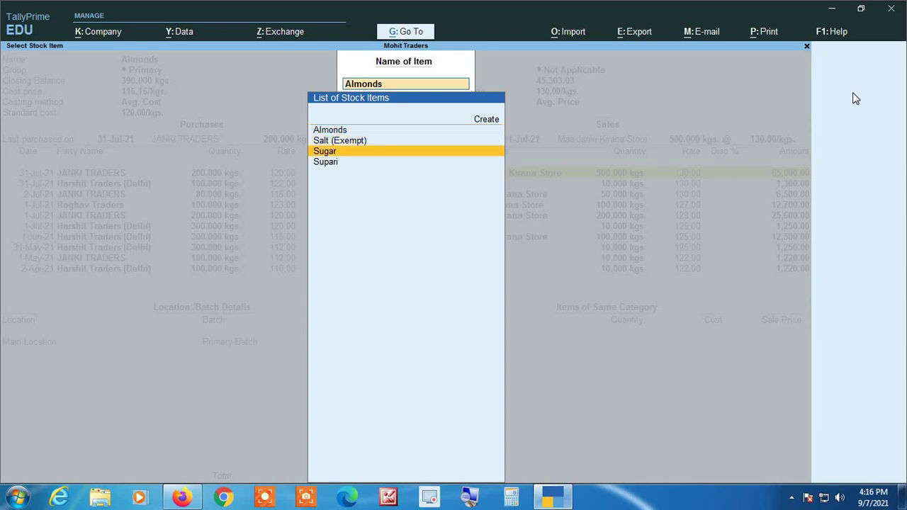
pyautogui.press('Return')
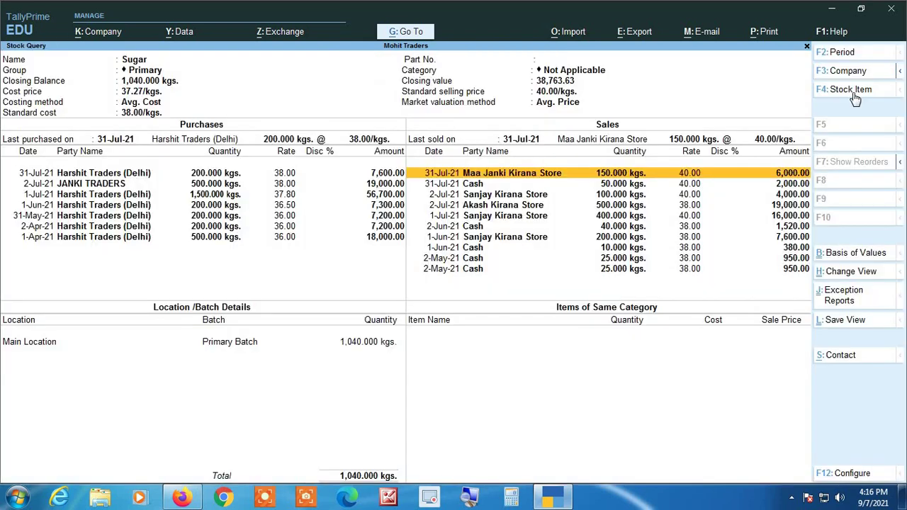
# Step: Switch the Stock Query to the stock item Almonds
pyautogui.click(462, 500)
pyautogui.press('F4')
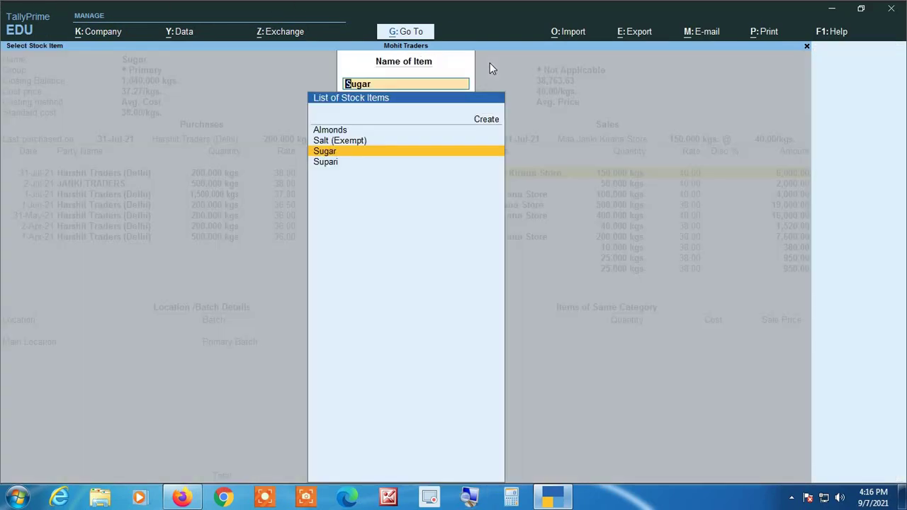
pyautogui.press('Up')
pyautogui.press('Up')
pyautogui.press('Return')
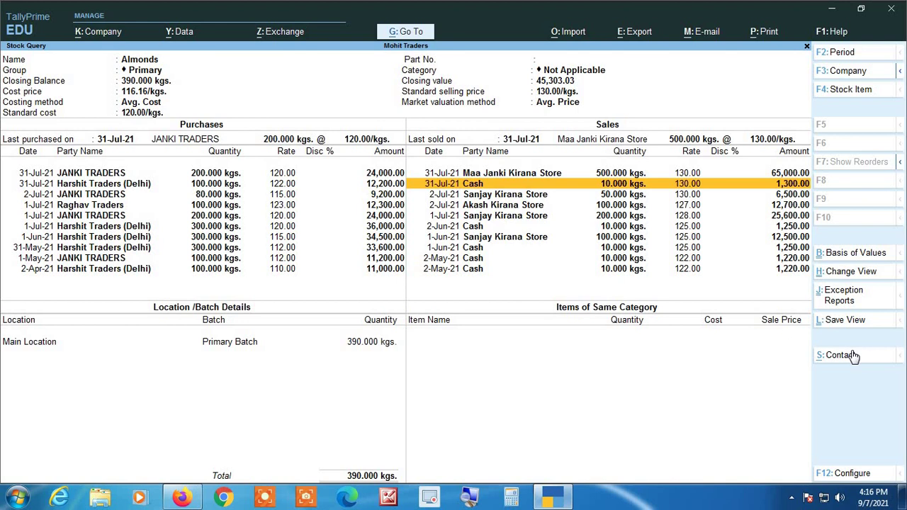
# Step: Go through the views and related reports available for Almonds and open the Top Buyers/Sellers report
pyautogui.click(850, 271)
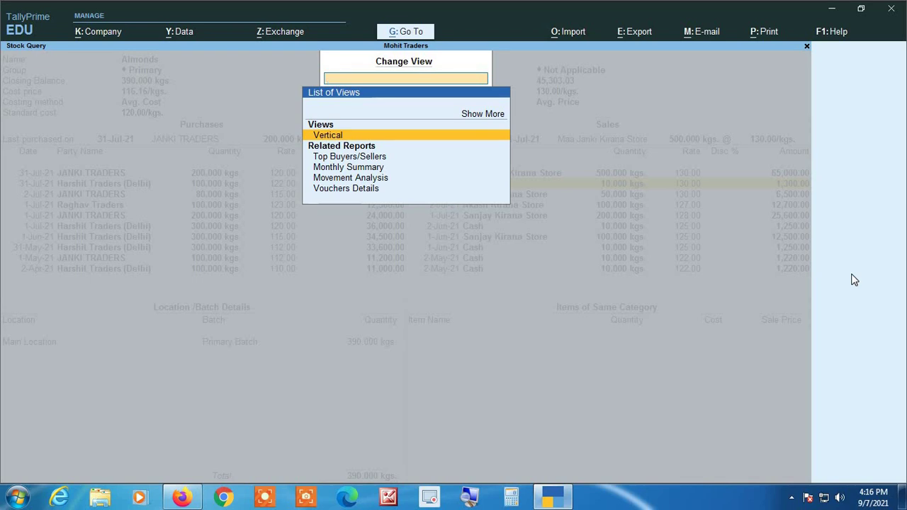
pyautogui.press('Down')
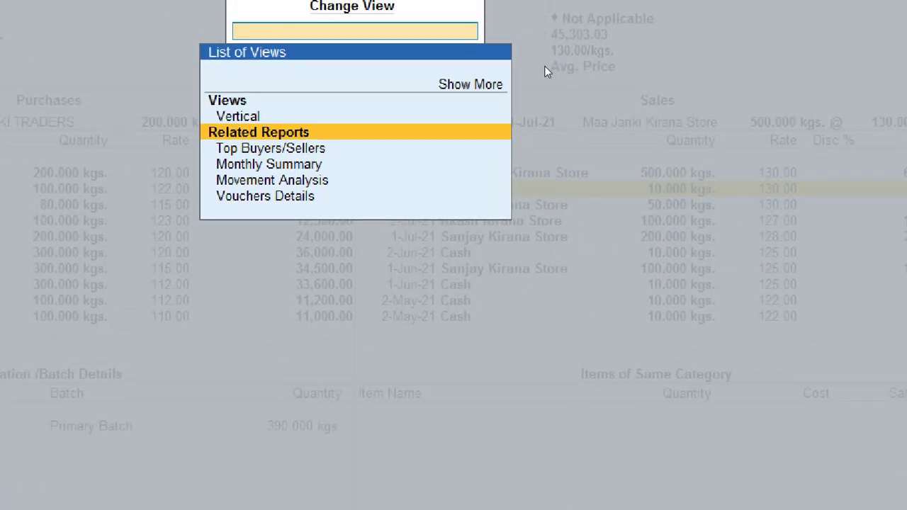
pyautogui.press('Down')
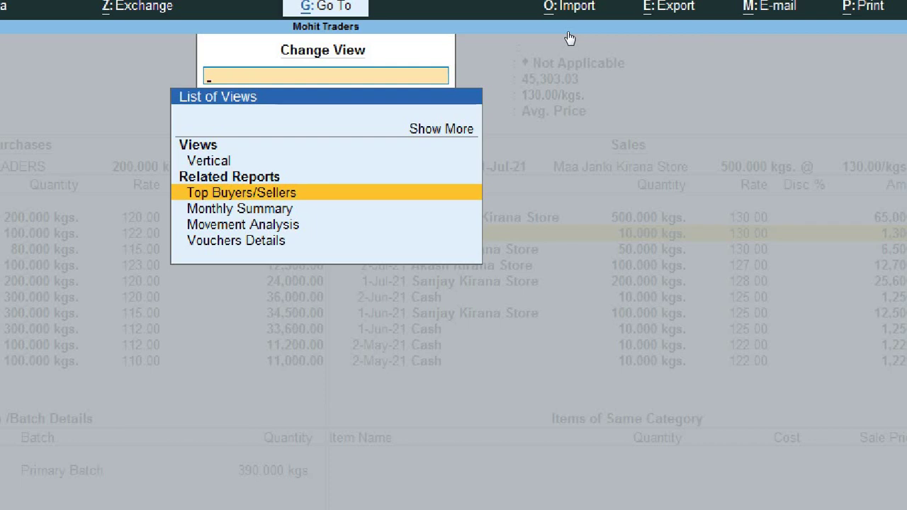
pyautogui.press('Down')
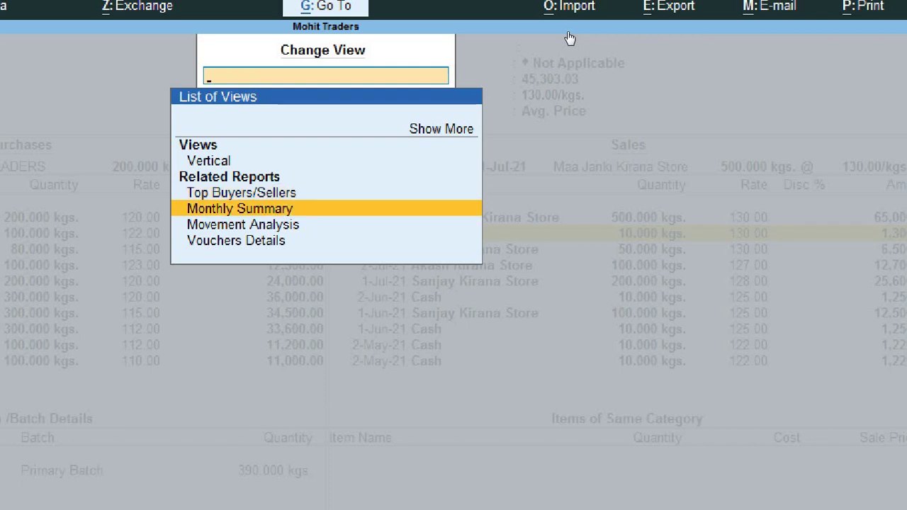
pyautogui.press('Down')
pyautogui.press('Down')
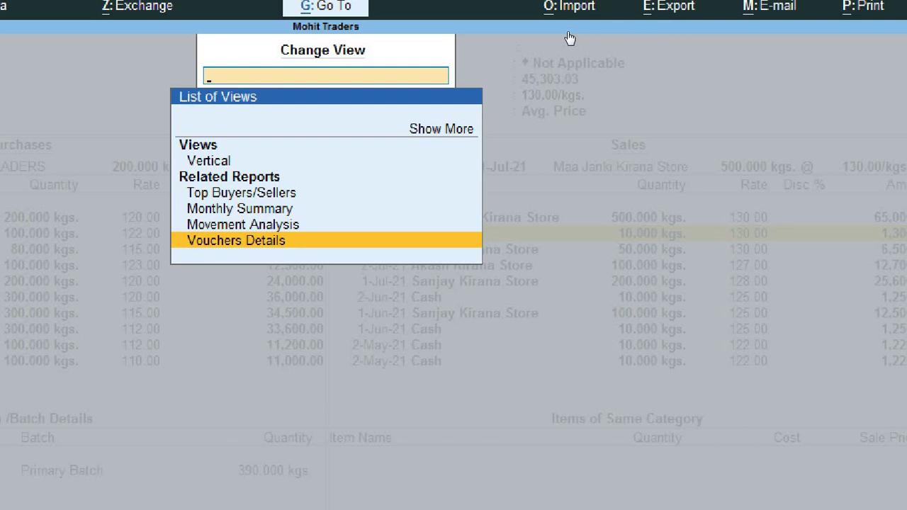
pyautogui.press('Up')
pyautogui.press('Up')
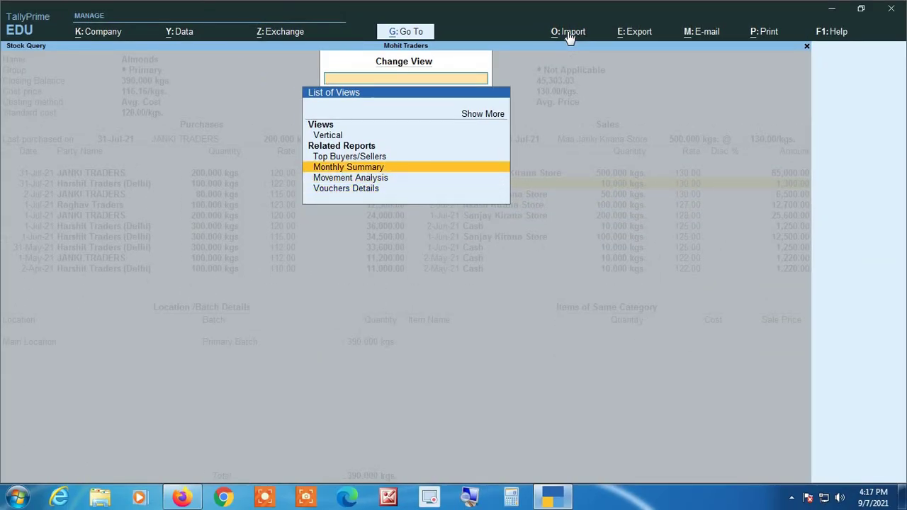
pyautogui.press('Up')
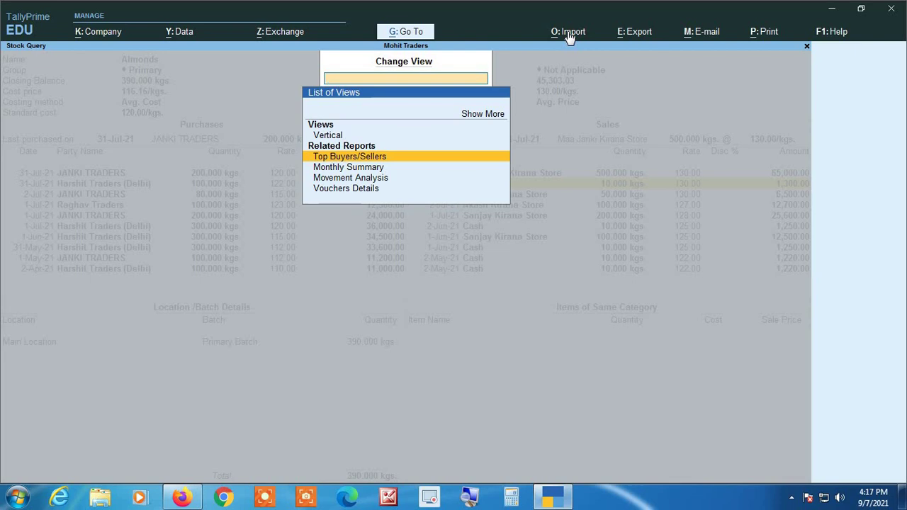
pyautogui.press('Return')
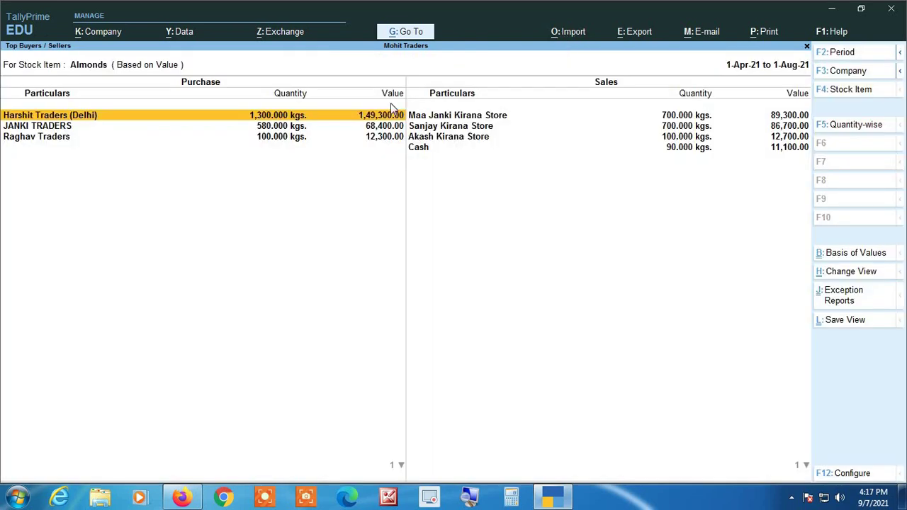
# Step: Review the quantity and value for each Almonds supplier and buyer in the Top Buyers/Sellers report, and return to the Stock Query
pyautogui.click(474, 499)
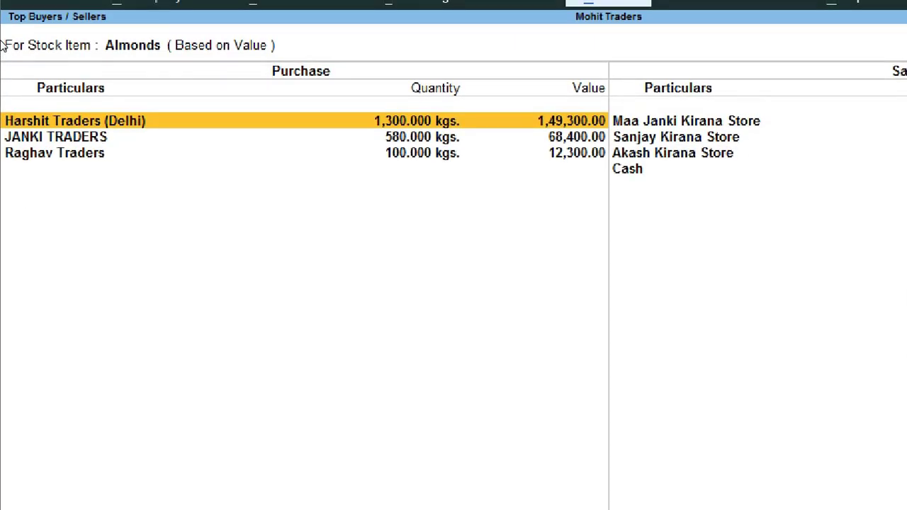
pyautogui.press('Down')
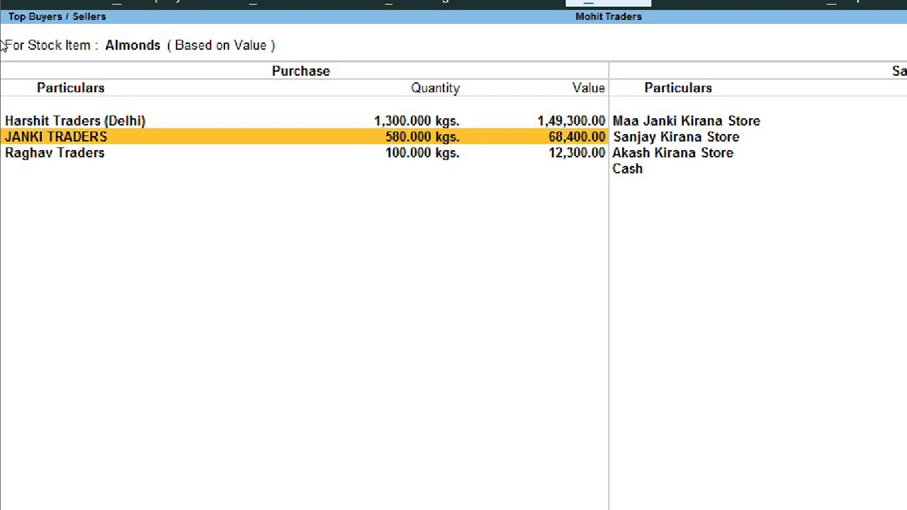
pyautogui.press('Down')
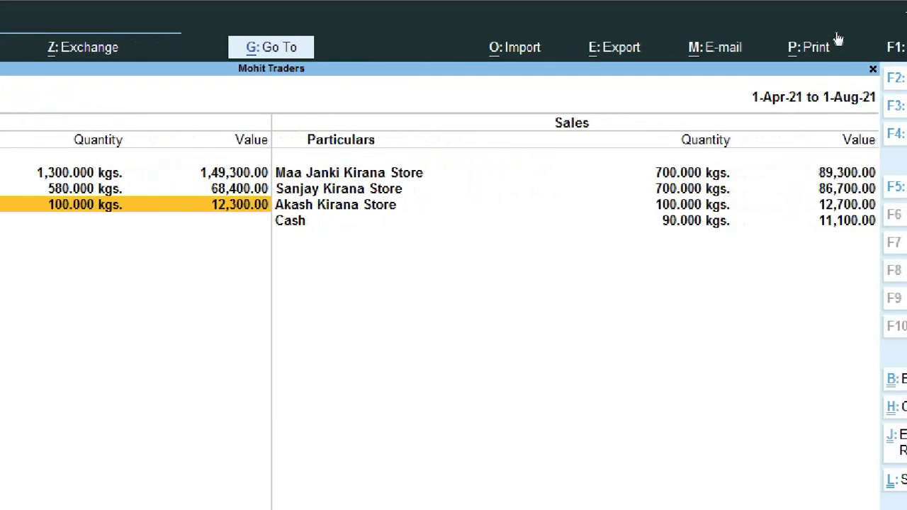
pyautogui.press('Right')
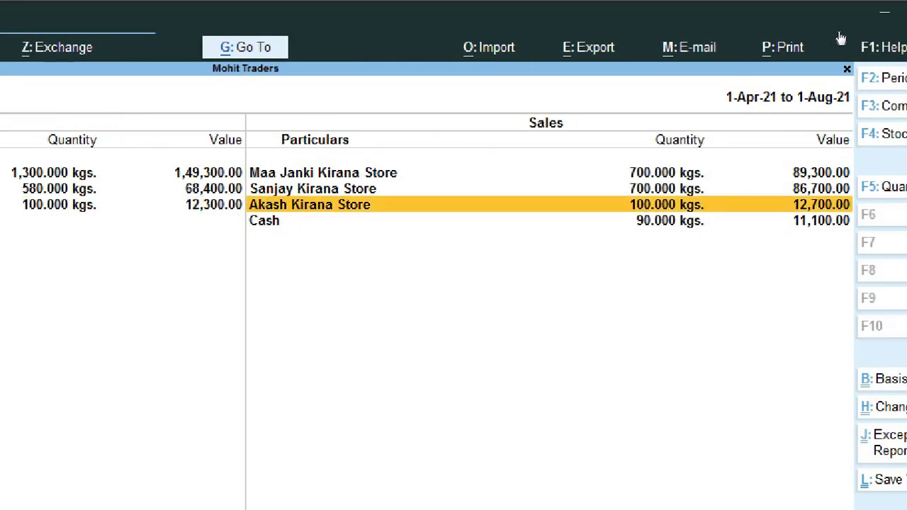
pyautogui.press('Up')
pyautogui.press('Up')
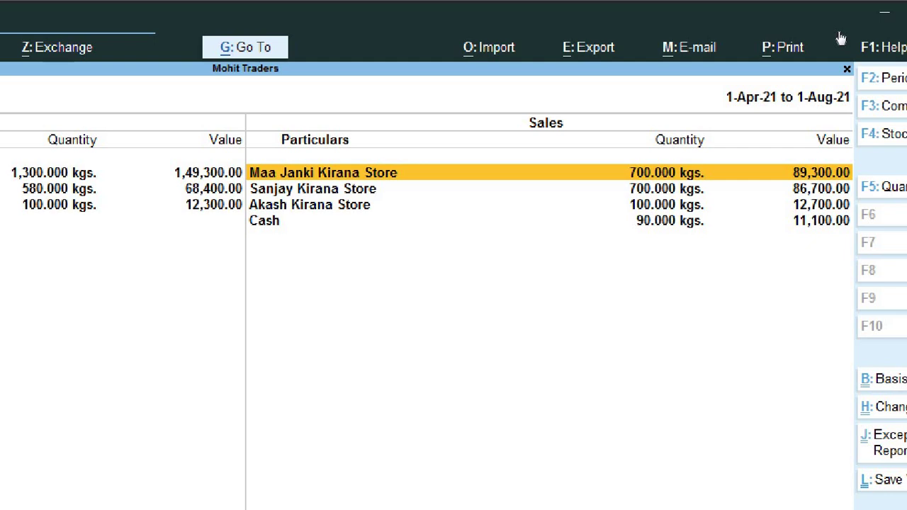
pyautogui.press('Down')
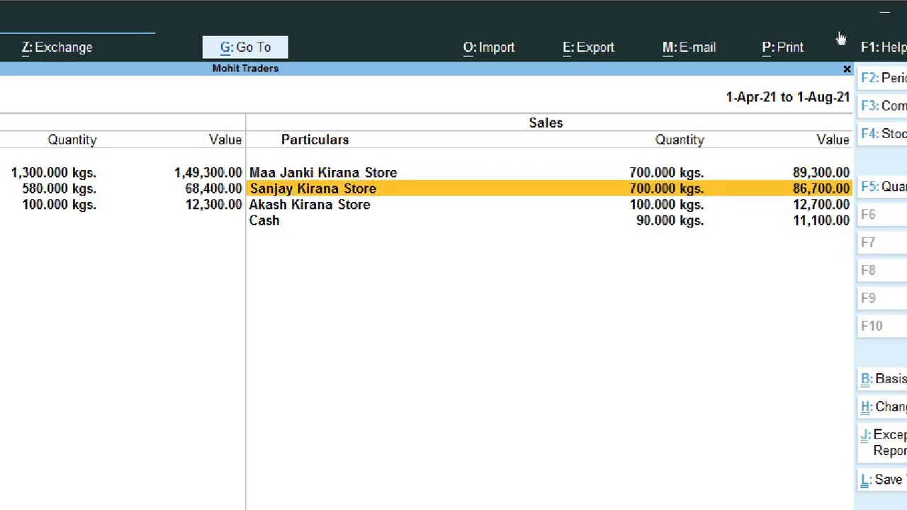
pyautogui.press('Down')
pyautogui.press('Down')
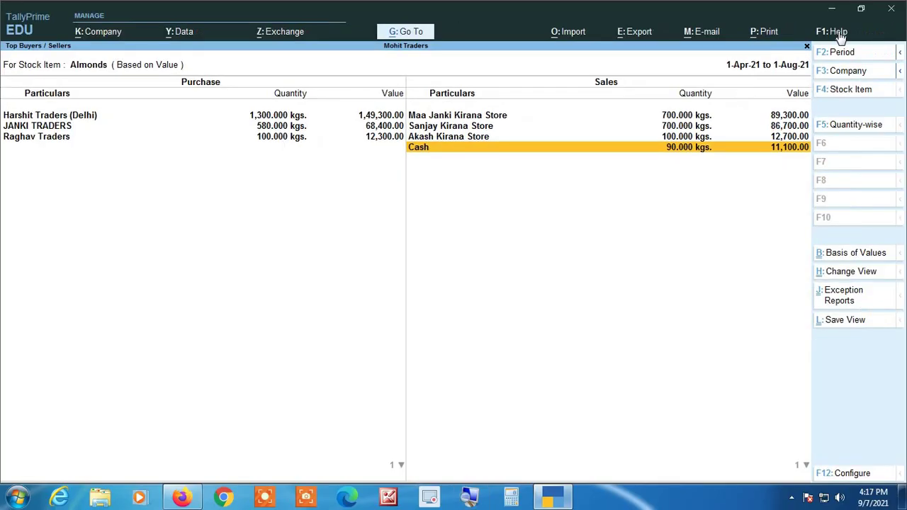
pyautogui.press('Escape')
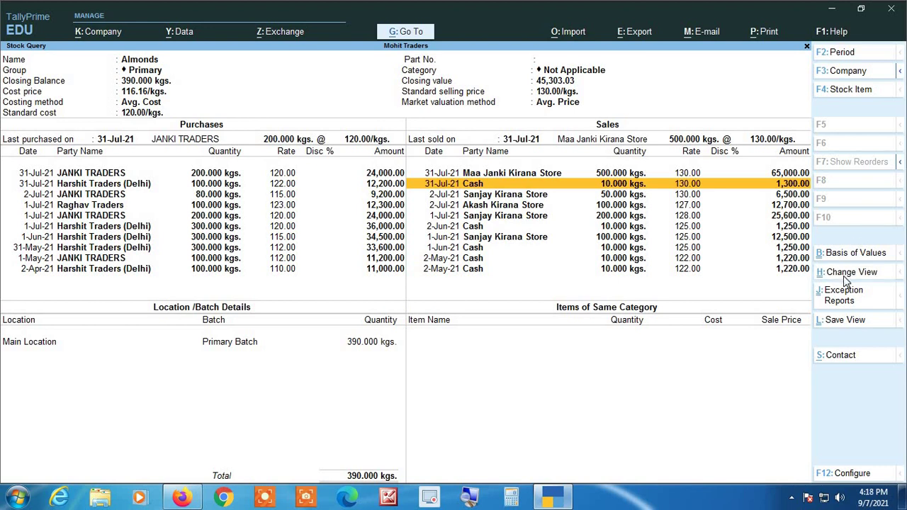
# Step: Change the Almonds Stock Query view to the Monthly Summary report
pyautogui.click(848, 274)
pyautogui.press('Down')
pyautogui.press('Down')
pyautogui.press('Down')
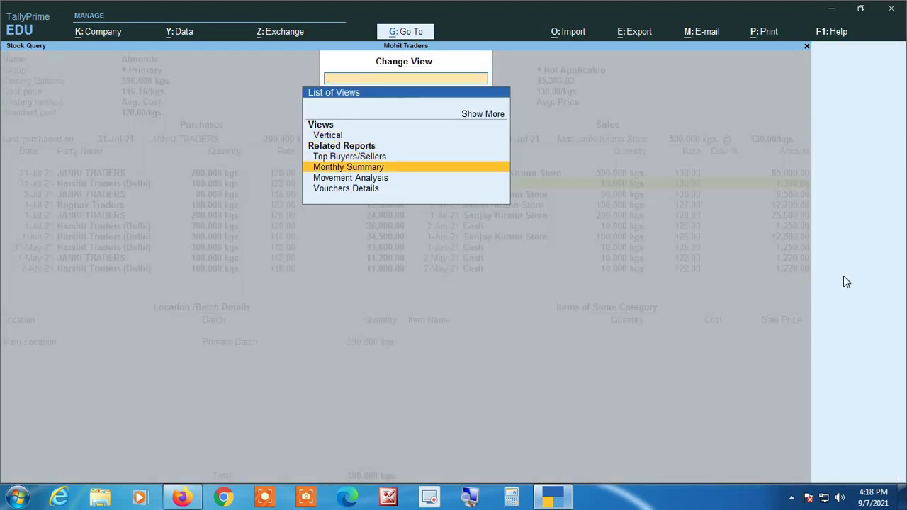
pyautogui.press('Return')
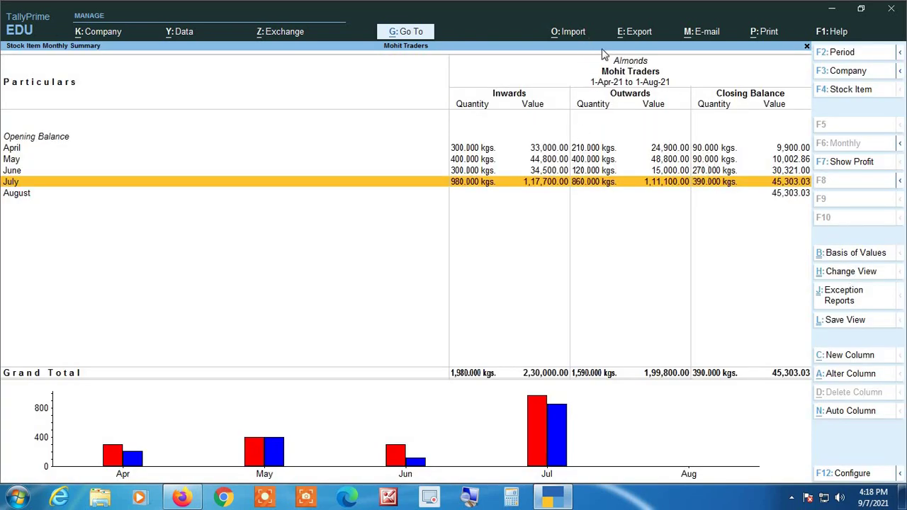
# Step: Examine the monthly Almonds figures back to April, and view the May vouchers before returning to the monthly summary
pyautogui.press('Up')
pyautogui.press('Up')
pyautogui.press('Up')
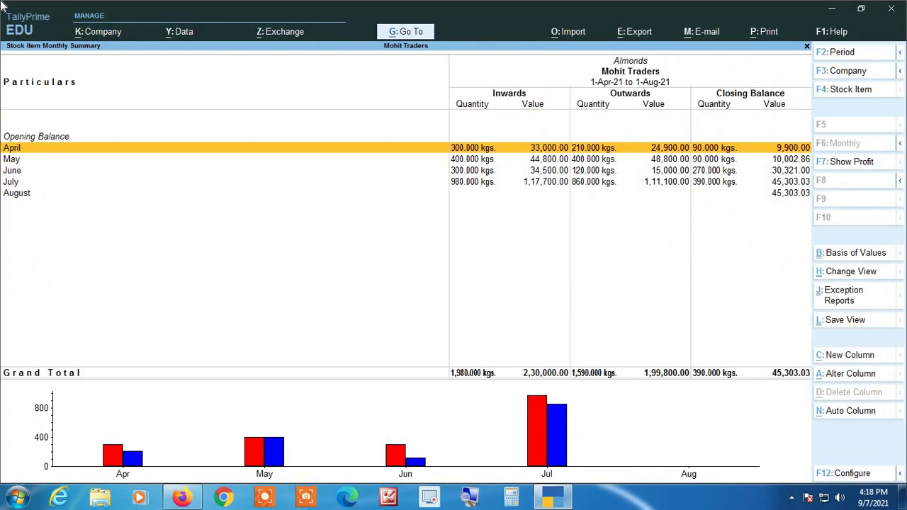
pyautogui.press('Down')
pyautogui.press('Return')
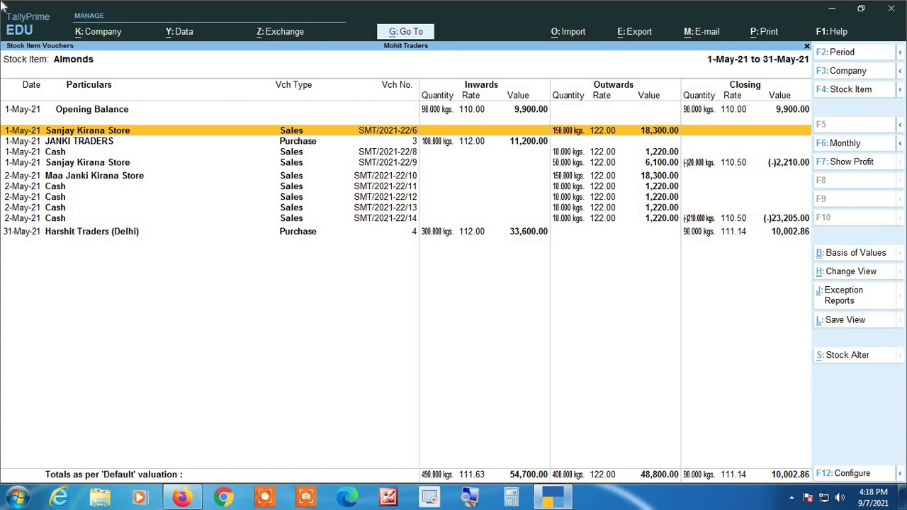
pyautogui.press('Escape')
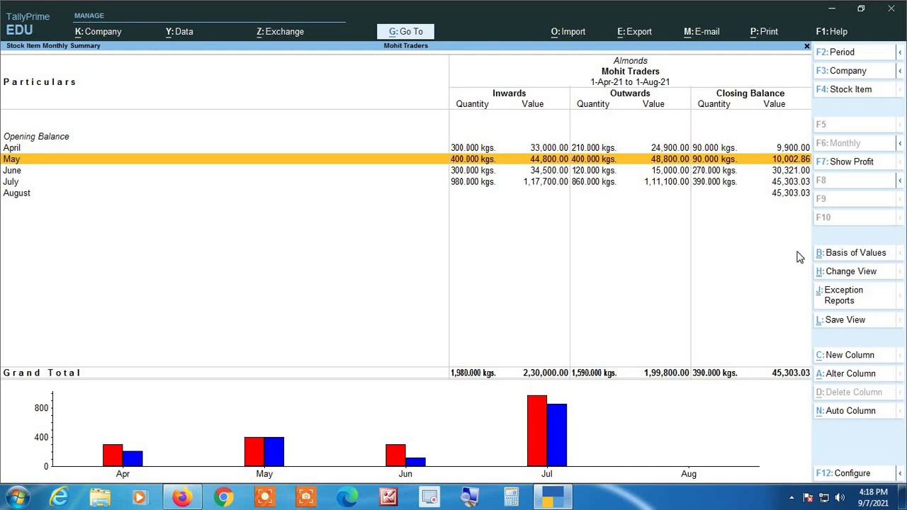
# Step: Change the view from the Almonds monthly summary back to the related Stock Query report
pyautogui.click(853, 272)
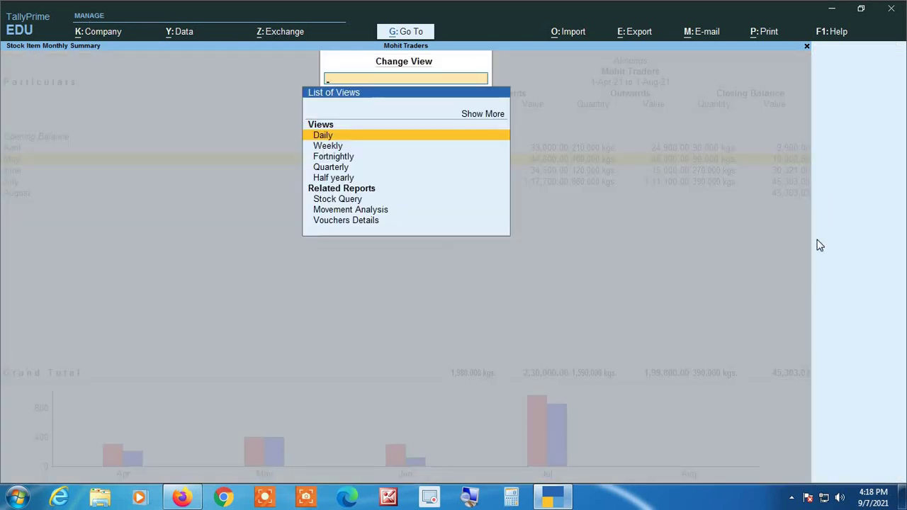
pyautogui.write('s')
pyautogui.press('Return')
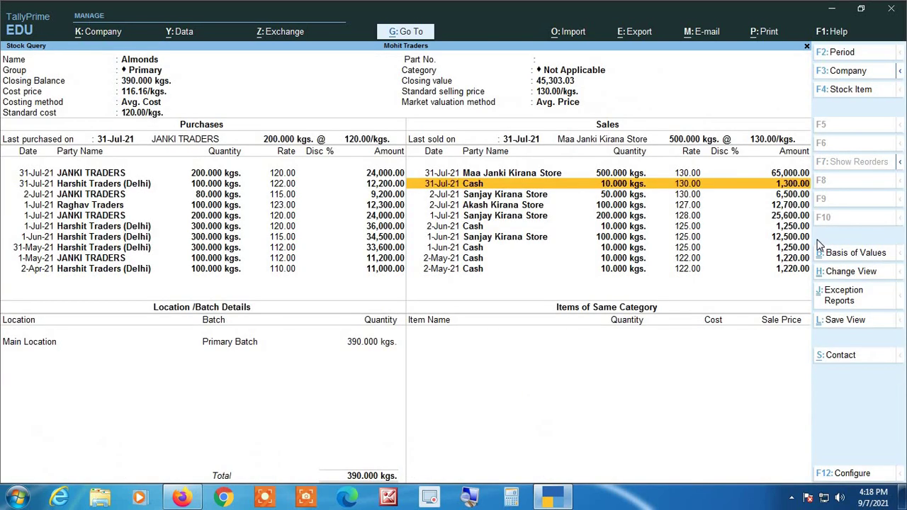
# Step: Open the Movement Analysis report for Almonds from the Stock Query's related reports
pyautogui.click(851, 272)
pyautogui.press('Down')
pyautogui.press('Down')
pyautogui.press('Down')
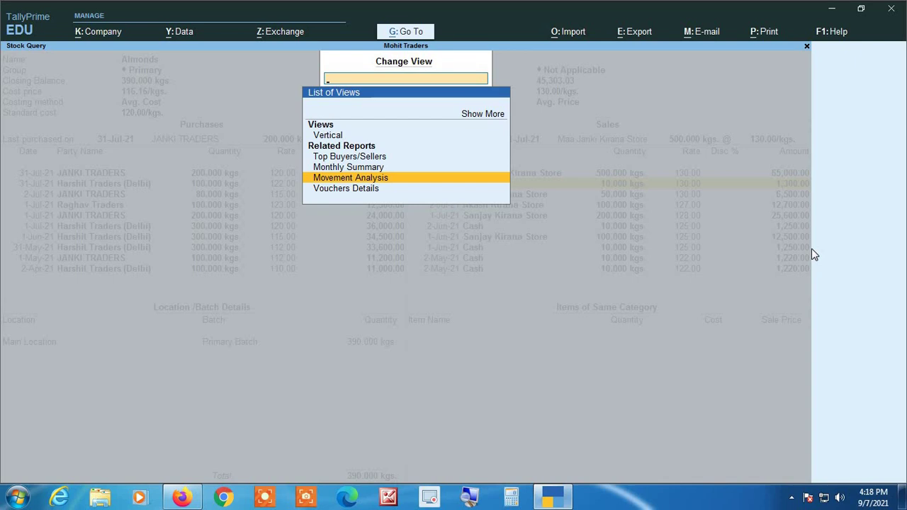
pyautogui.press('Return')
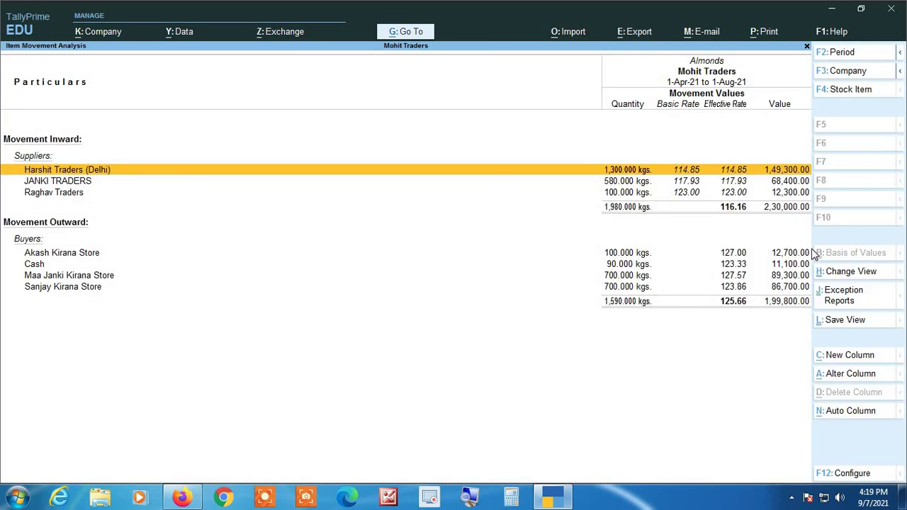
# Step: Review the inward movement by supplier and outward movement by buyer for Almonds, and return to the Stock Query
pyautogui.click(470, 498)
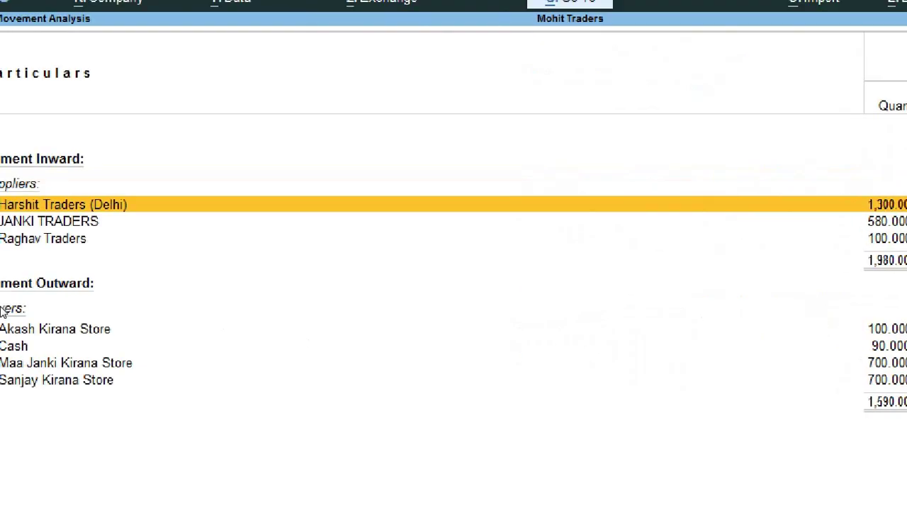
pyautogui.press('Down')
pyautogui.press('Down')
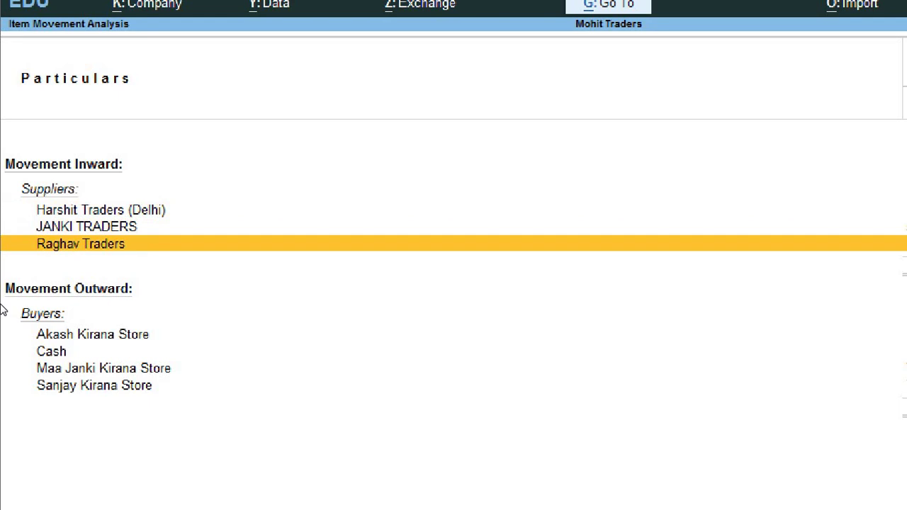
pyautogui.press('Up')
pyautogui.press('Up')
pyautogui.press('Down')
pyautogui.press('Down')
pyautogui.press('Down')
pyautogui.press('Down')
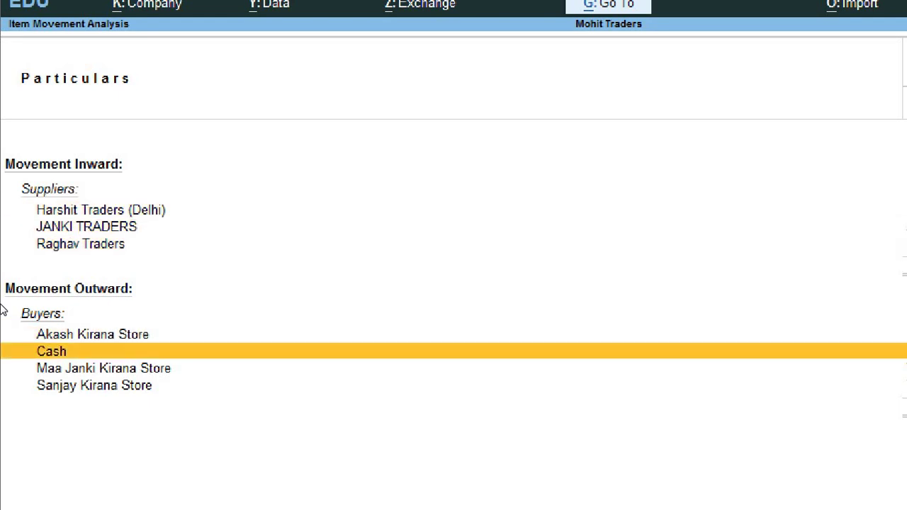
pyautogui.press('Up')
pyautogui.press('Down')
pyautogui.press('Down')
pyautogui.press('Down')
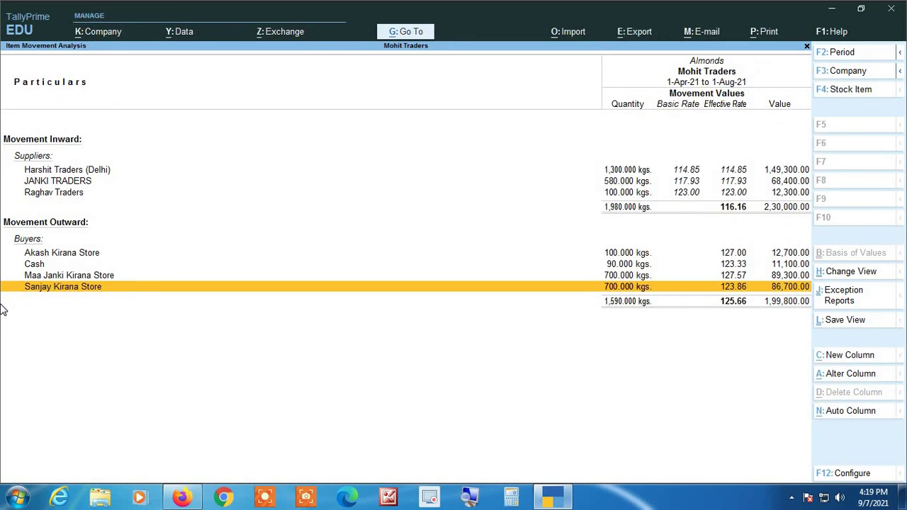
pyautogui.press('Escape')
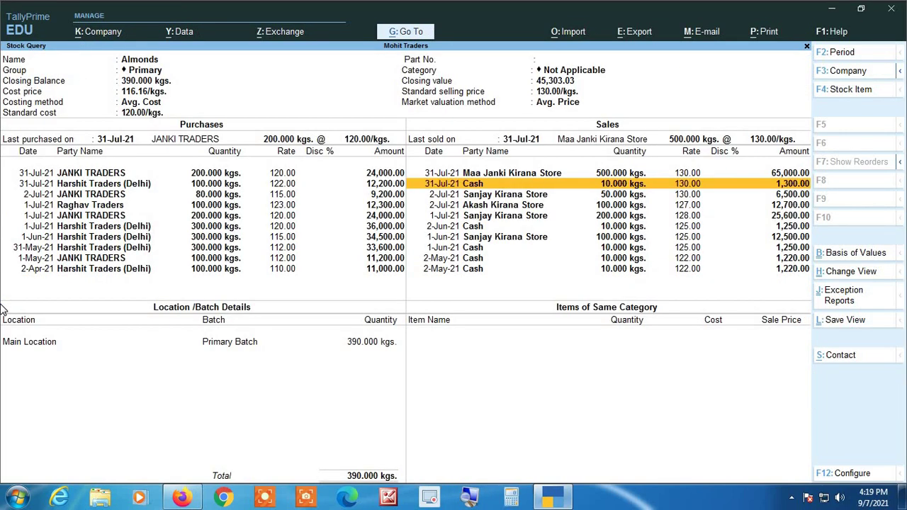
# Step: Open the Vouchers Details report for Almonds from the Stock Query's related reports
pyautogui.click(850, 277)
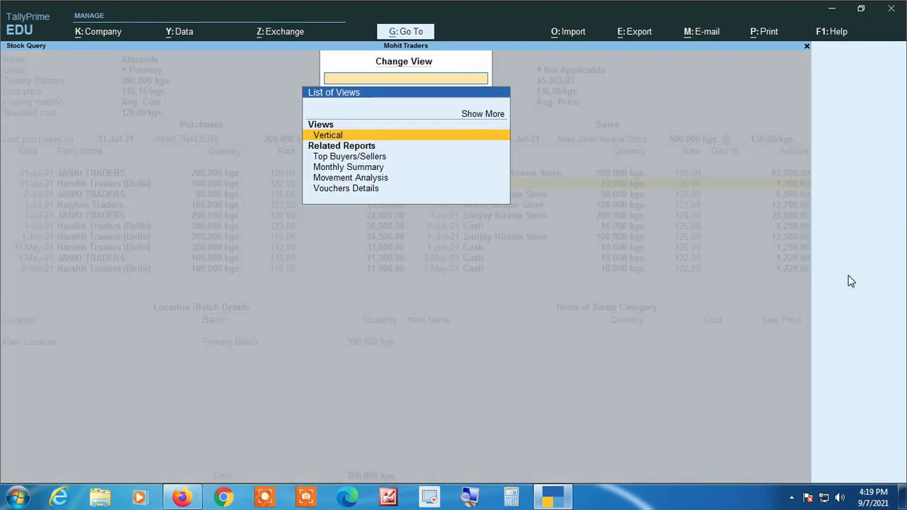
pyautogui.press('Down')
pyautogui.press('Down')
pyautogui.press('Down')
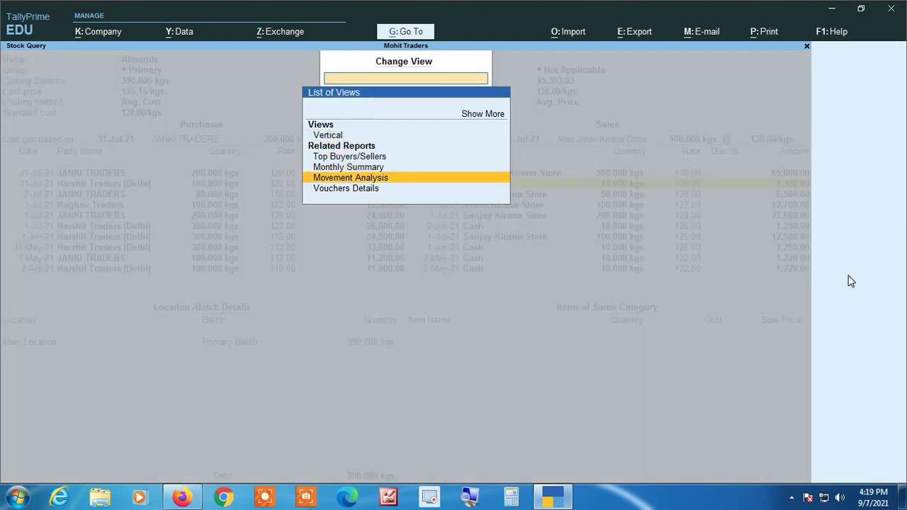
pyautogui.press('Down')
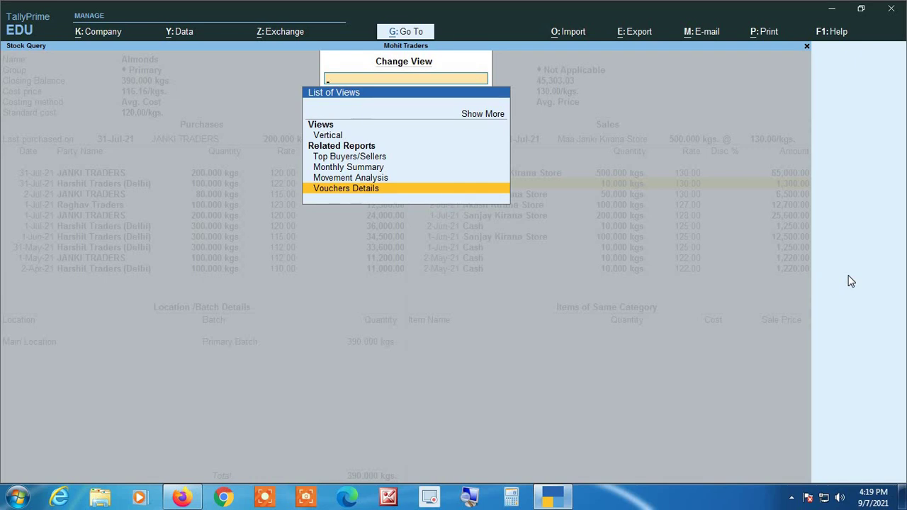
pyautogui.press('Return')
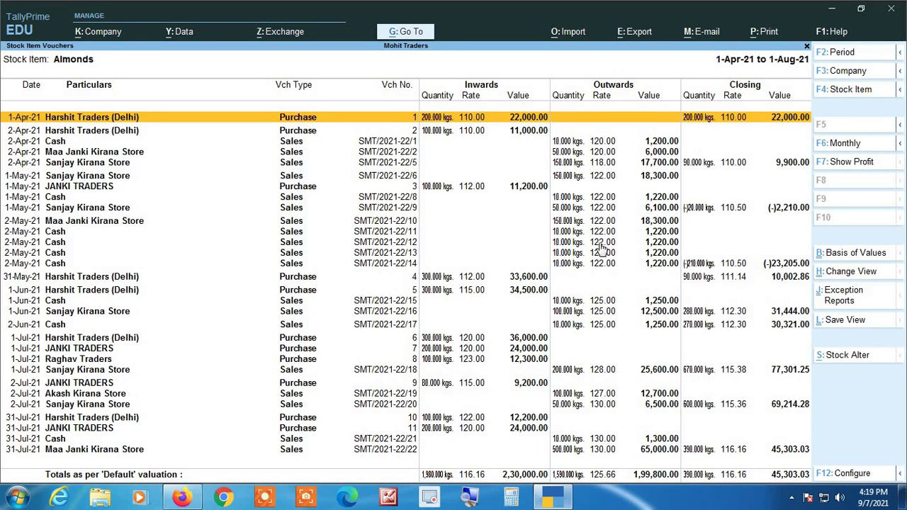
# Step: Review the Almonds purchase and sales vouchers through the last entry, and go back through the Stock Query to the sales voucher
pyautogui.click(468, 498)
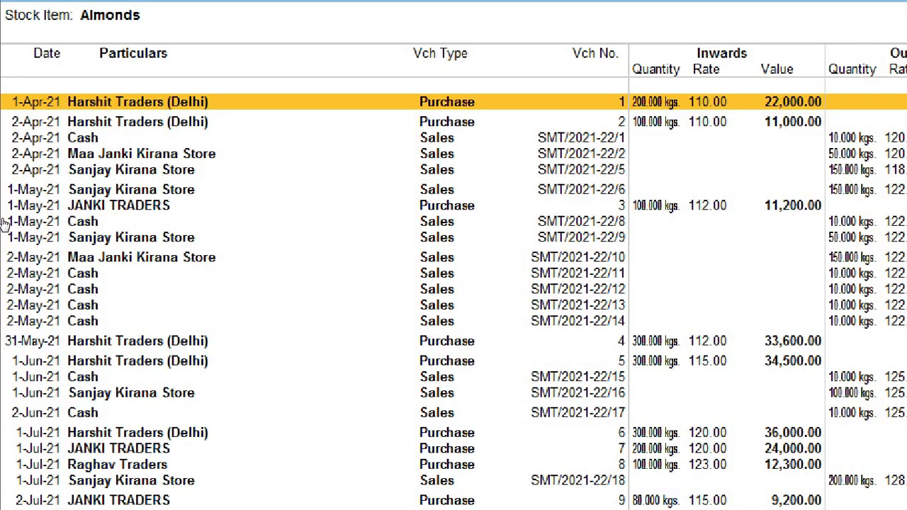
pyautogui.press('Down')
pyautogui.press('Down')
pyautogui.press('Down')
pyautogui.press('Down')
pyautogui.press('Down')
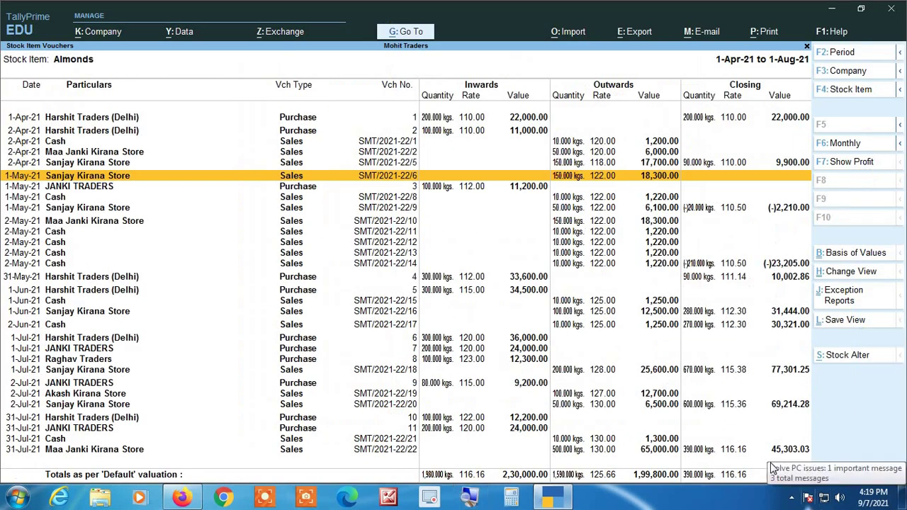
pyautogui.press('End')
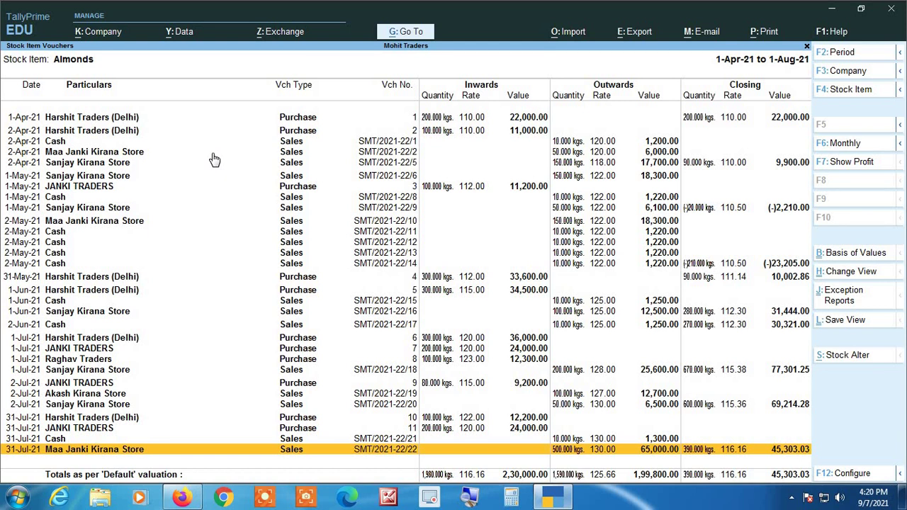
pyautogui.press('Escape')
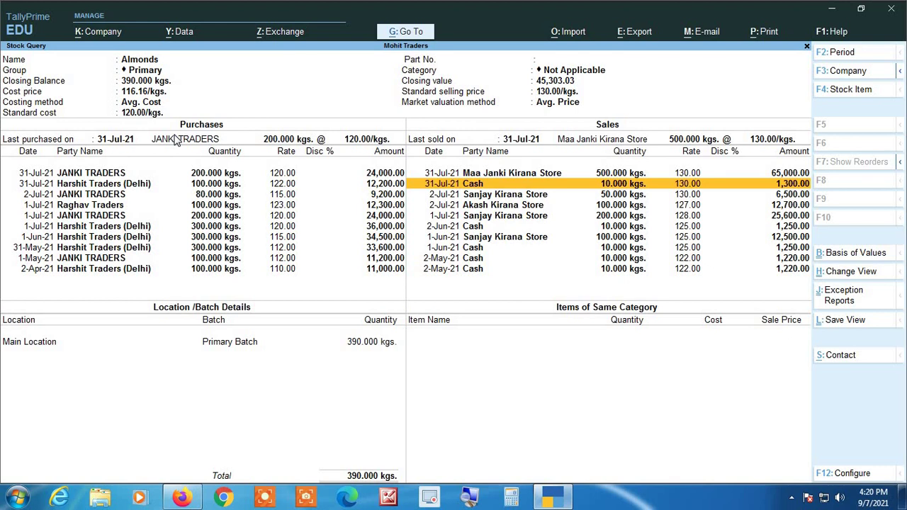
pyautogui.press('Escape')
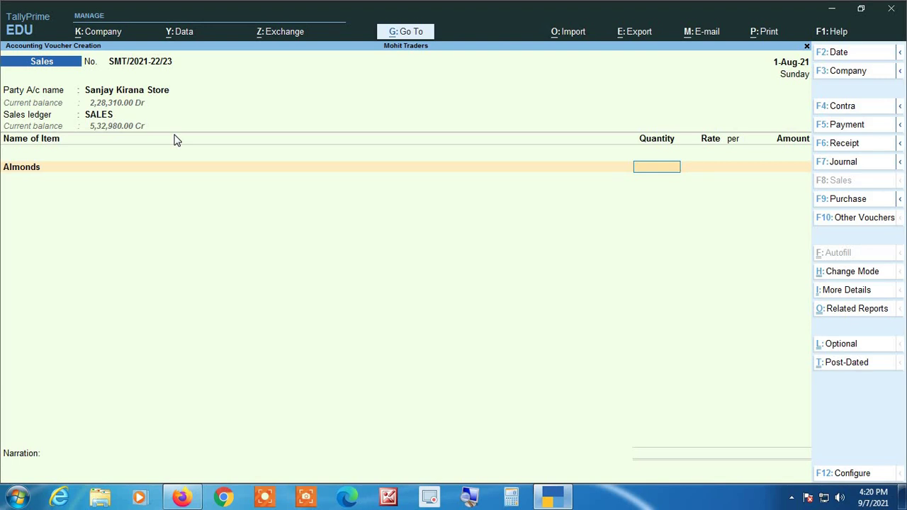
# Step: Enter a quantity of 100 kgs at a rate of 132 for Almonds in the sales voucher
pyautogui.write('100')
pyautogui.press('Return')
pyautogui.write('132')
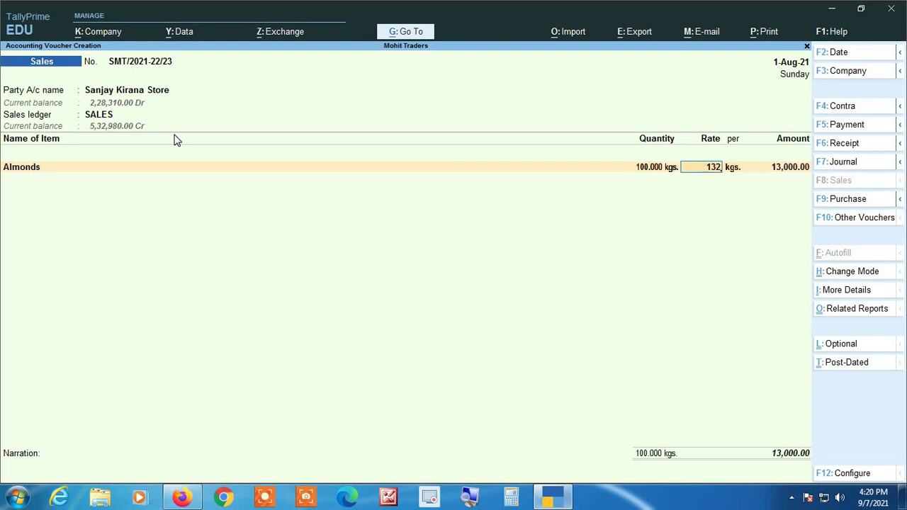
pyautogui.press('Return')
pyautogui.press('Return')
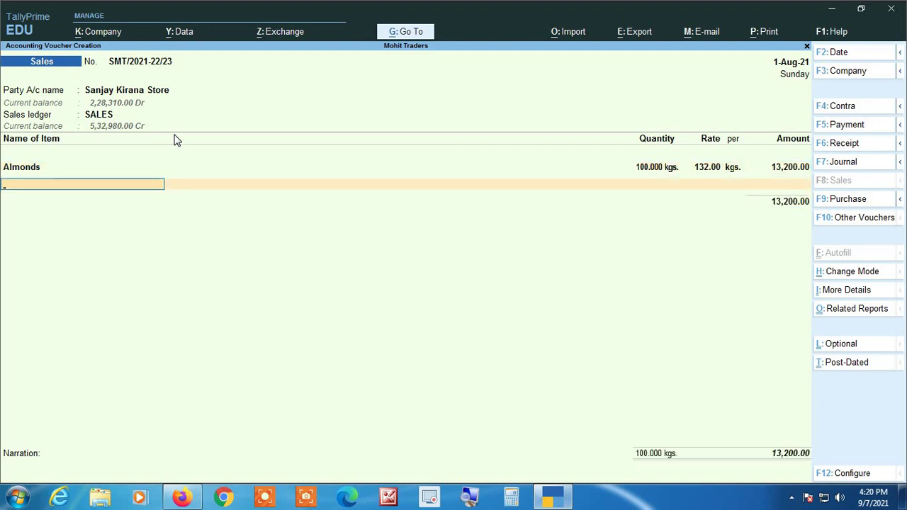
# Step: Add Sugar as the second item and check its Stock Query for sales to Sanjay Kirana Store
pyautogui.write('Su')
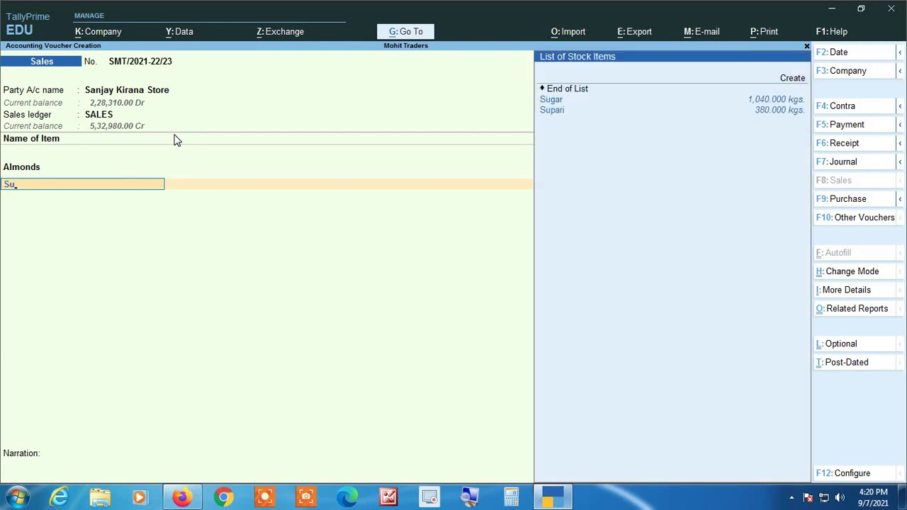
pyautogui.press('Return')
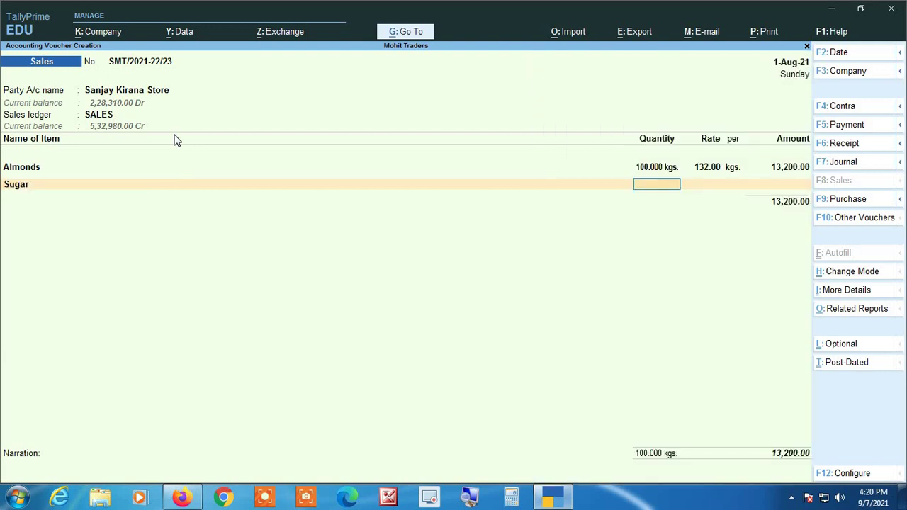
pyautogui.hotkey('alt', 's')
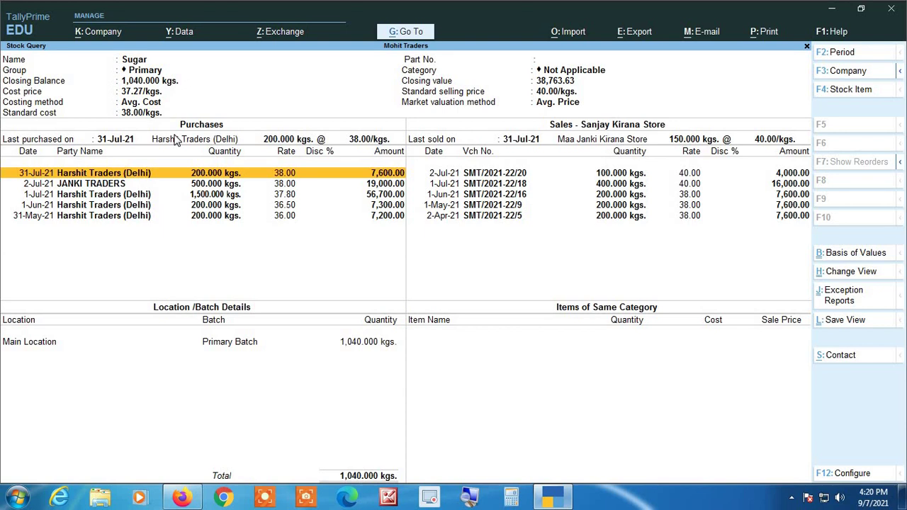
pyautogui.press('Escape')
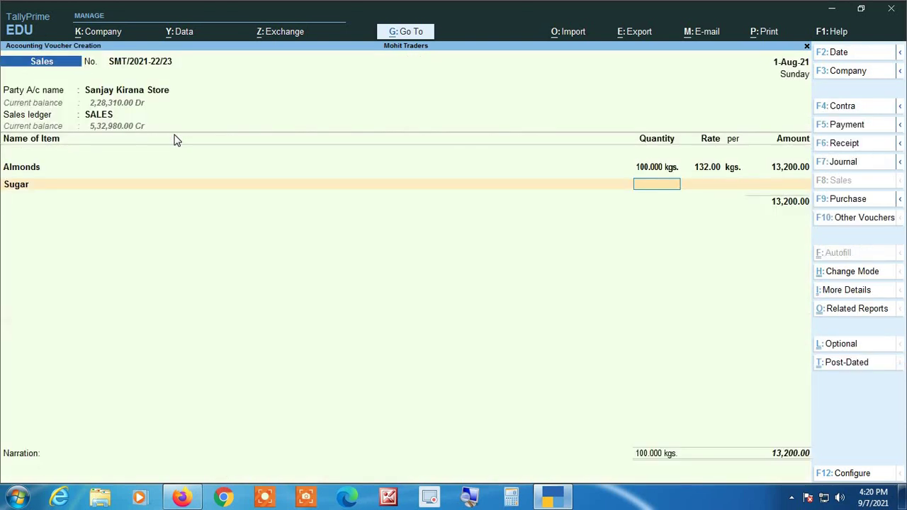
pyautogui.hotkey('alt', 's')
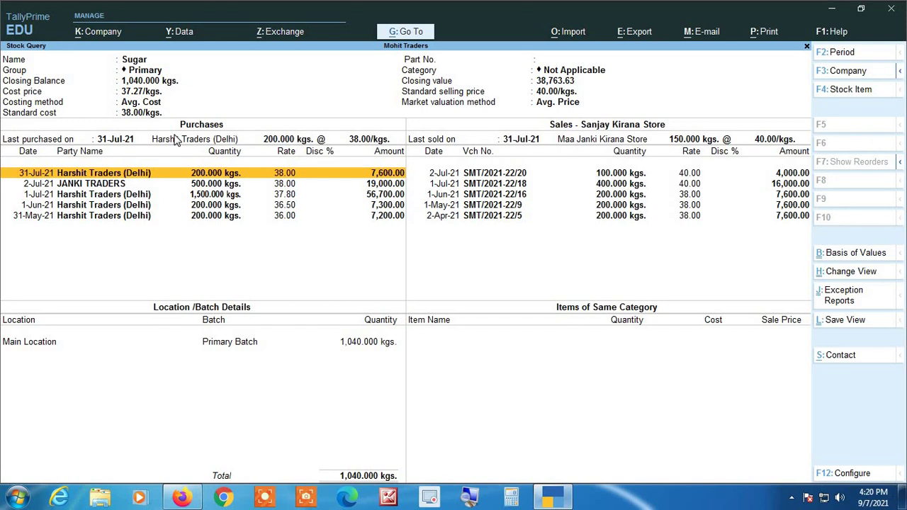
pyautogui.press('Escape')
# Step: Change the voucher's party account to Cash, keep the SALES ledger, and return to the Sugar item line
pyautogui.press('BackSpace')
pyautogui.press('BackSpace')
pyautogui.press('BackSpace')
pyautogui.press('BackSpace')
pyautogui.press('BackSpace')
pyautogui.press('BackSpace')
pyautogui.press('BackSpace')
pyautogui.press('BackSpace')
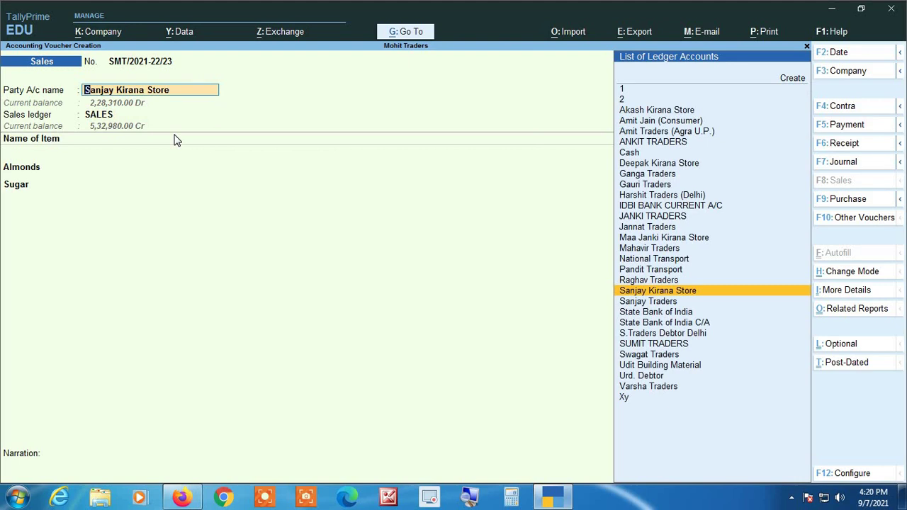
pyautogui.write('Cash')
pyautogui.press('Return')
pyautogui.press('Return')
pyautogui.press('Return')
pyautogui.press('Return')
pyautogui.press('Return')
pyautogui.press('Return')
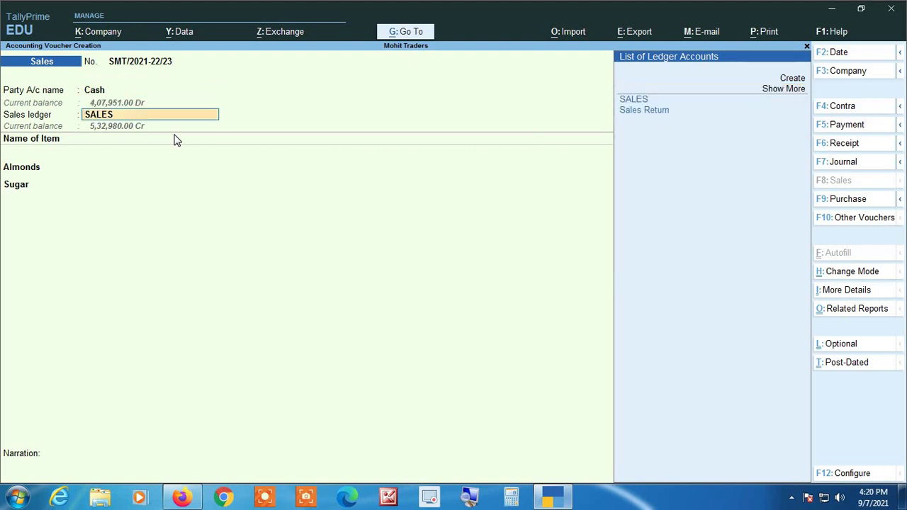
pyautogui.press('Return')
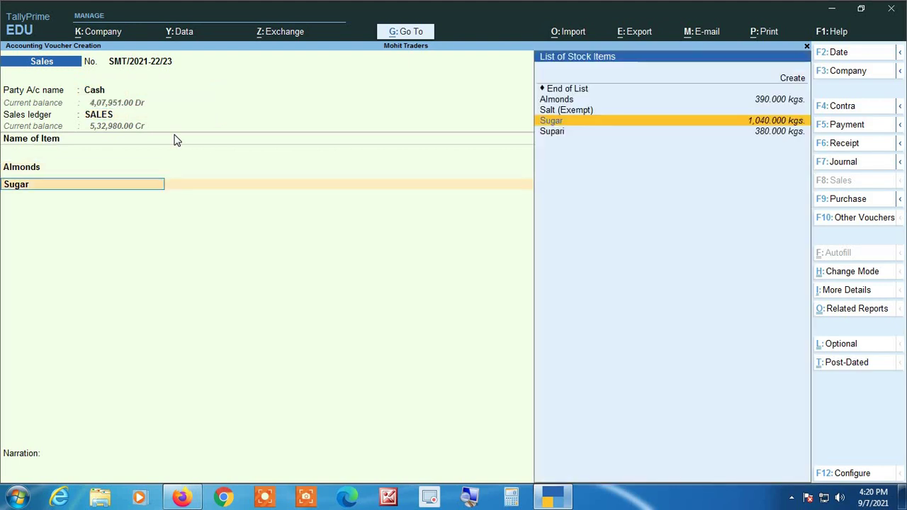
# Step: Open the Stock Query for Sugar, examine its past Cash sales and rates, and return to the sales voucher
pyautogui.hotkey('ctrl', 'q')
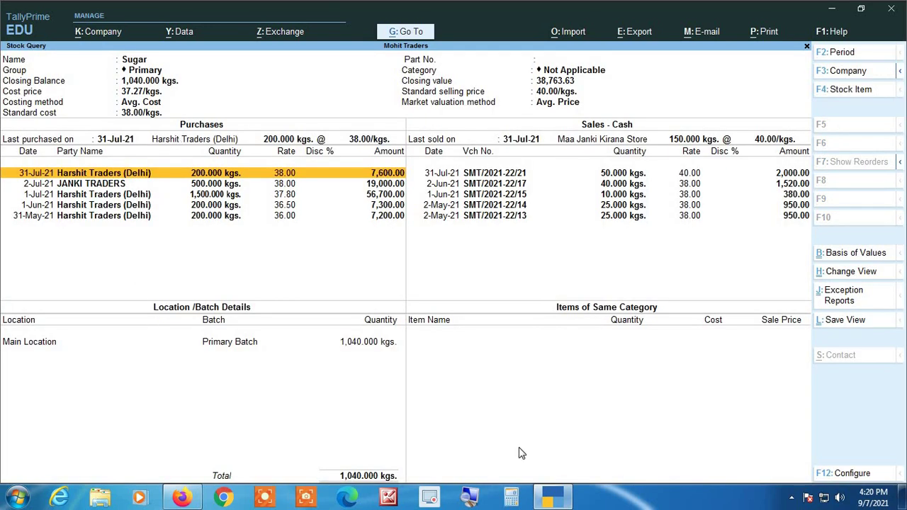
pyautogui.click(470, 498)
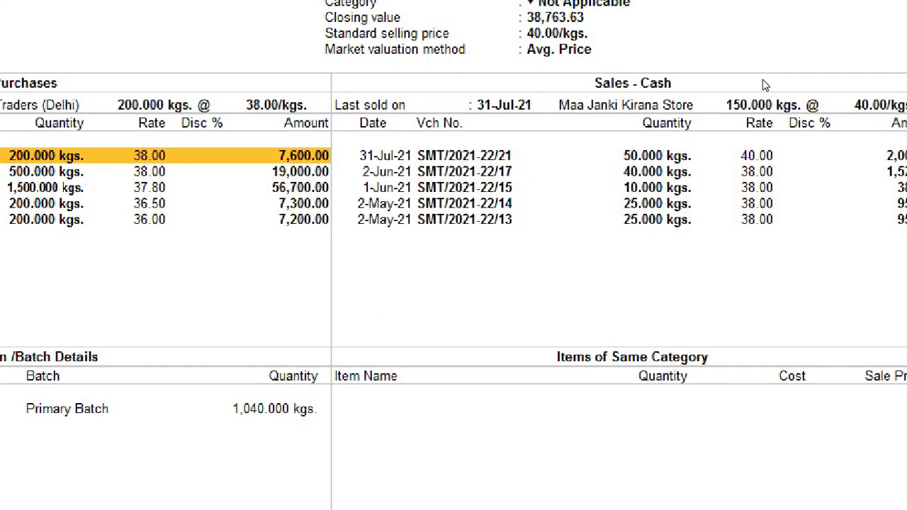
pyautogui.press('Down')
pyautogui.press('Right')
pyautogui.press('Down')
pyautogui.press('Down')
pyautogui.press('Down')
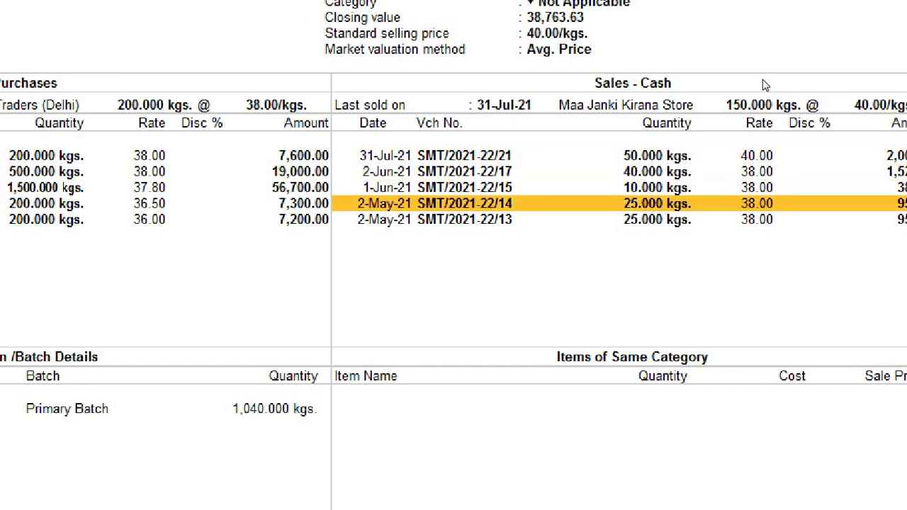
pyautogui.press('Down')
pyautogui.press('Escape')
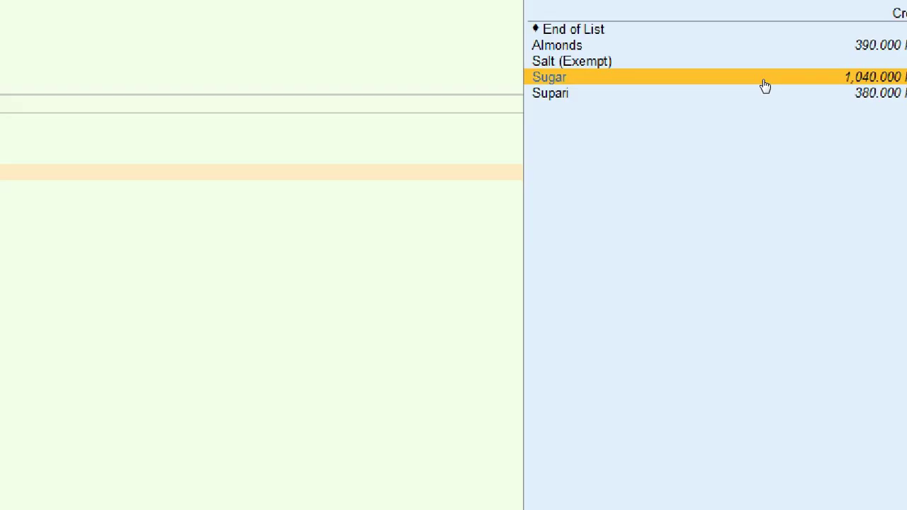